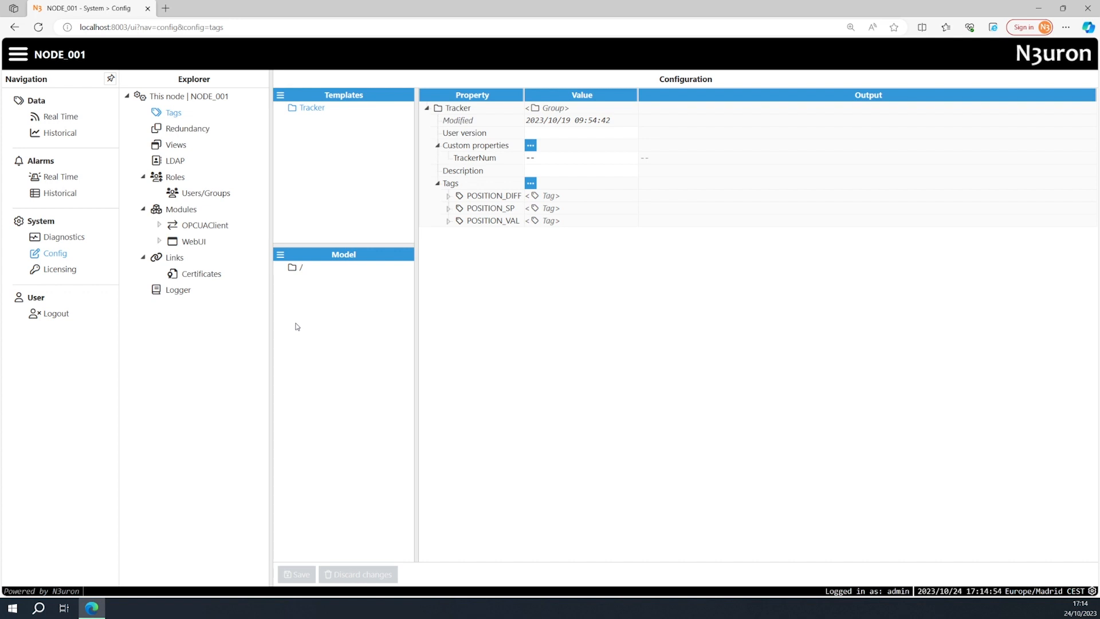
Open the OPC Browser of the OPCUAClient module and select the OPC Server client.
left_click(159, 225)
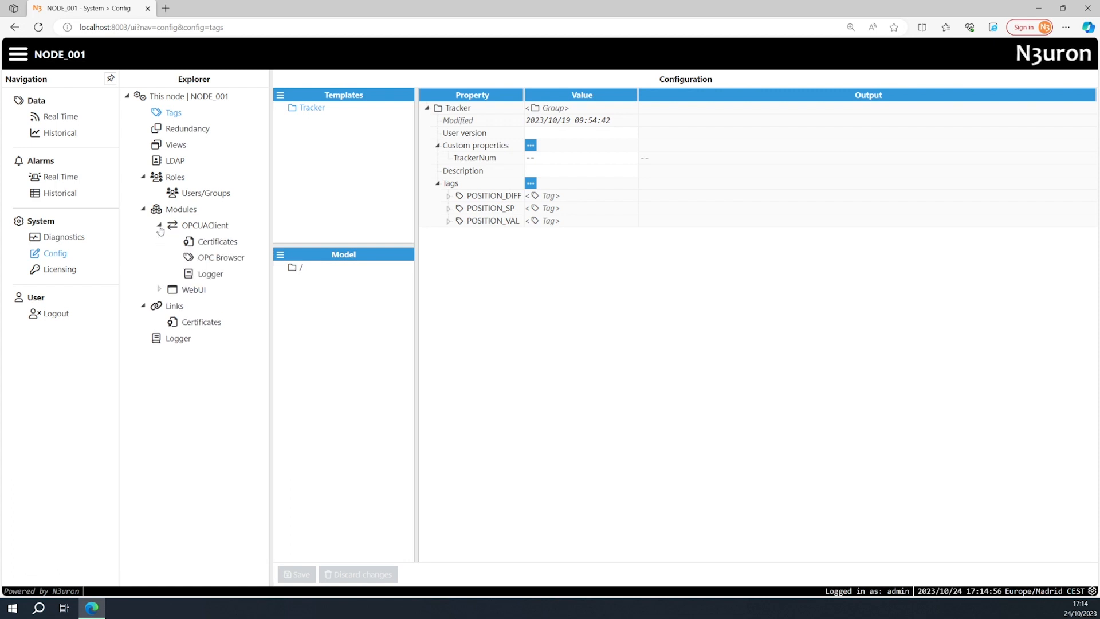
left_click(198, 259)
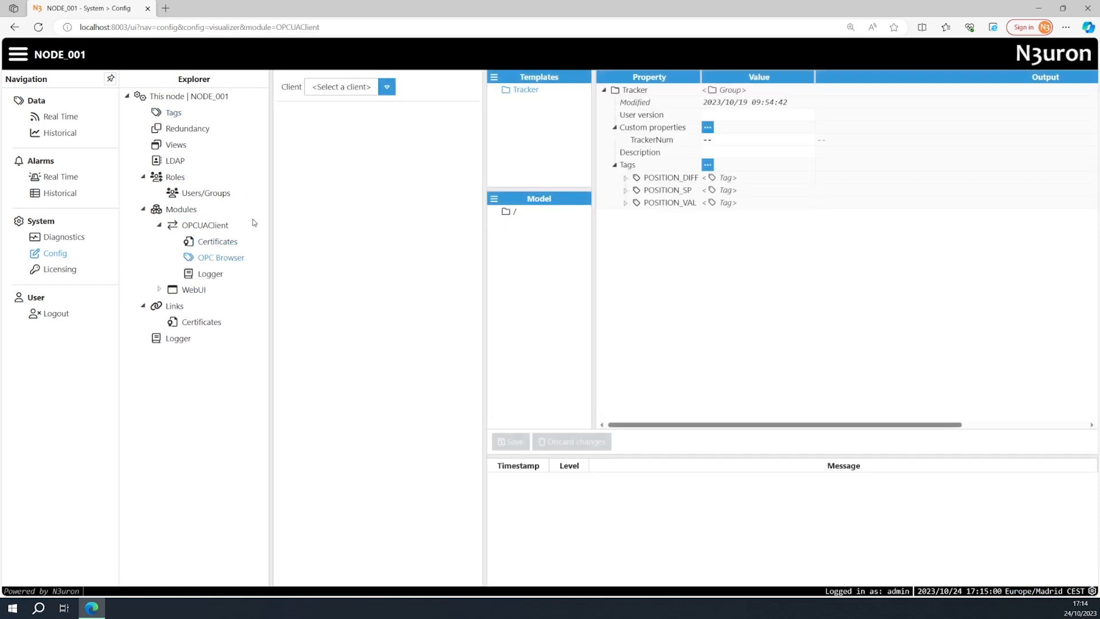
left_click(388, 92)
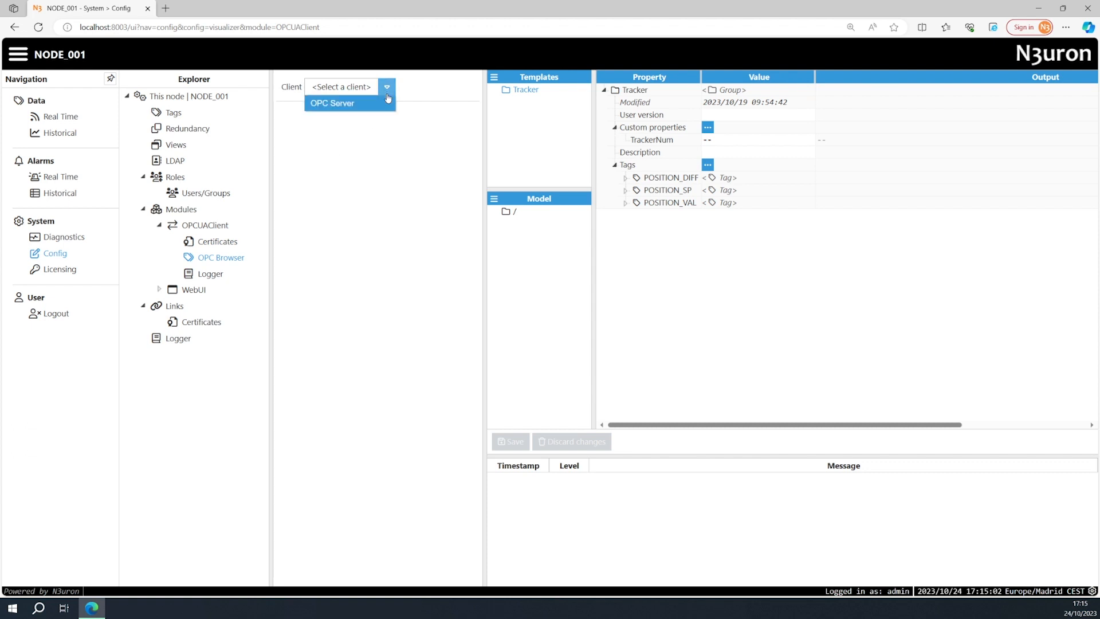
left_click(383, 103)
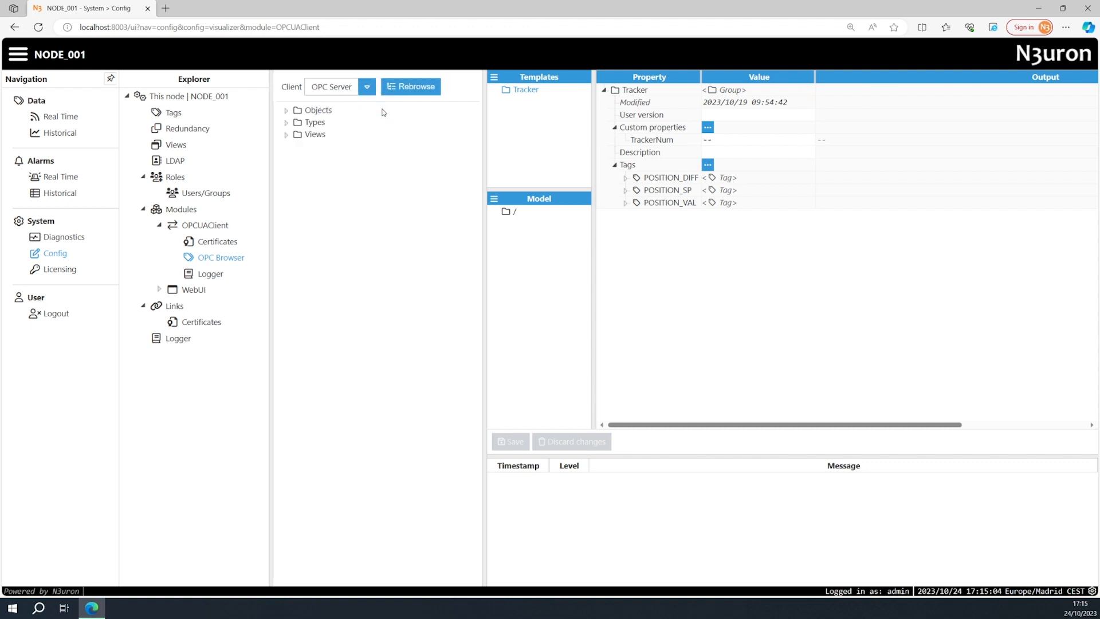
Examine the tracker folders inside CAB01 and CAB02 of BLK01 under the server's Objects.
left_click(286, 111)
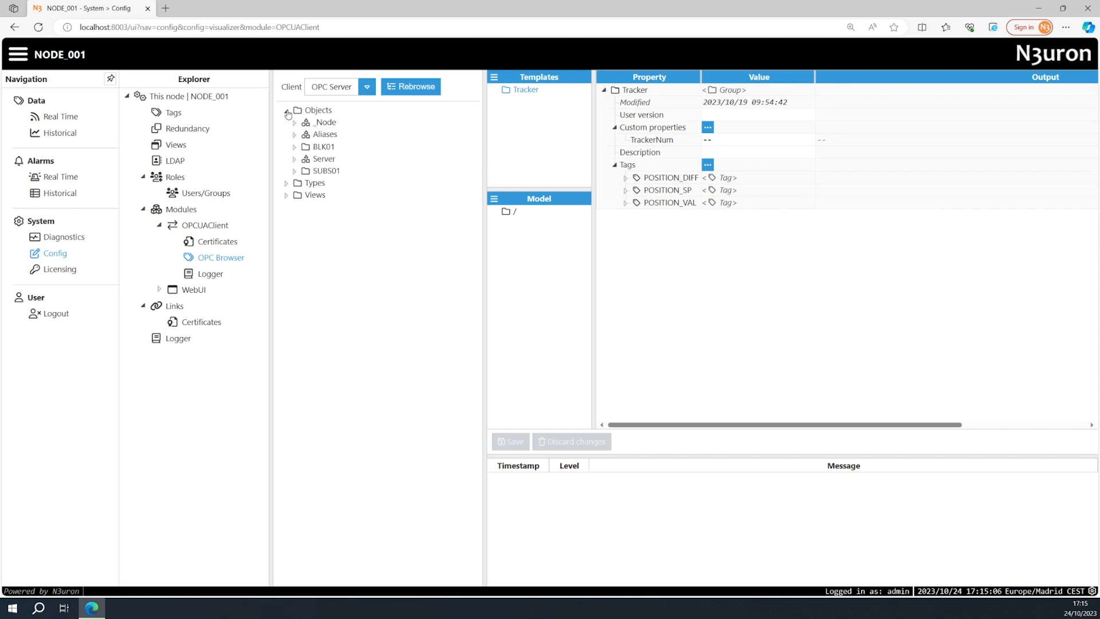
left_click(295, 147)
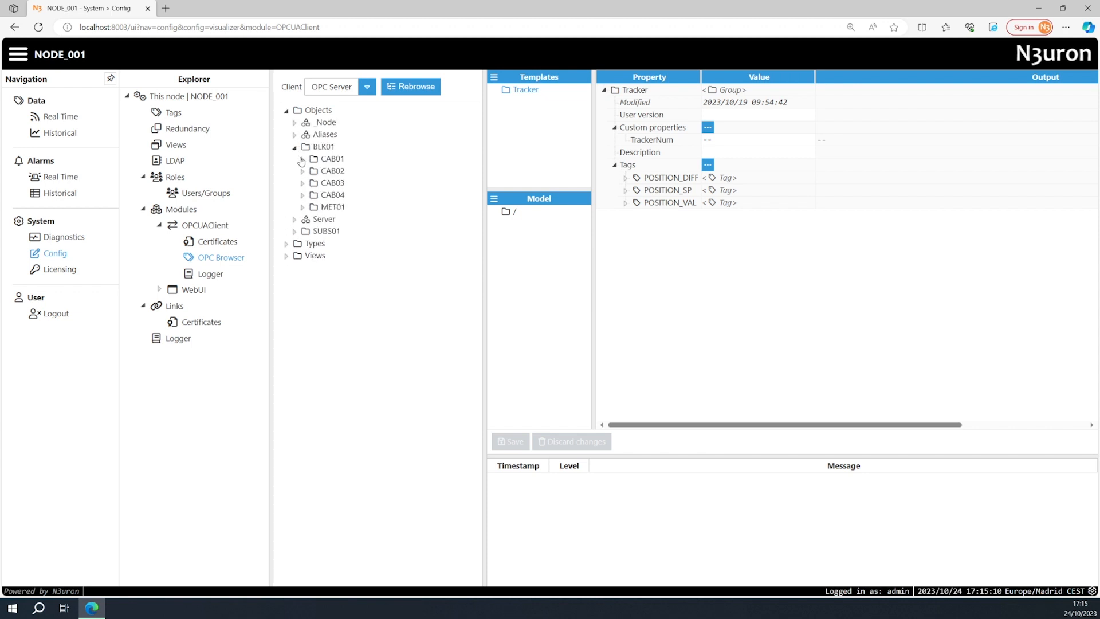
left_click(303, 159)
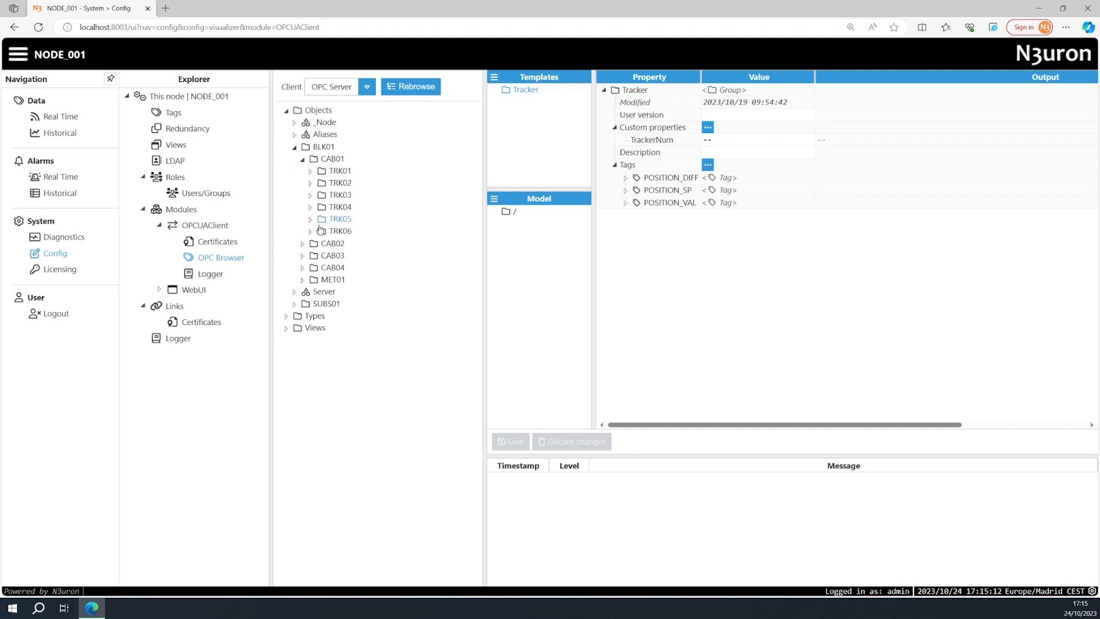
left_click(302, 159)
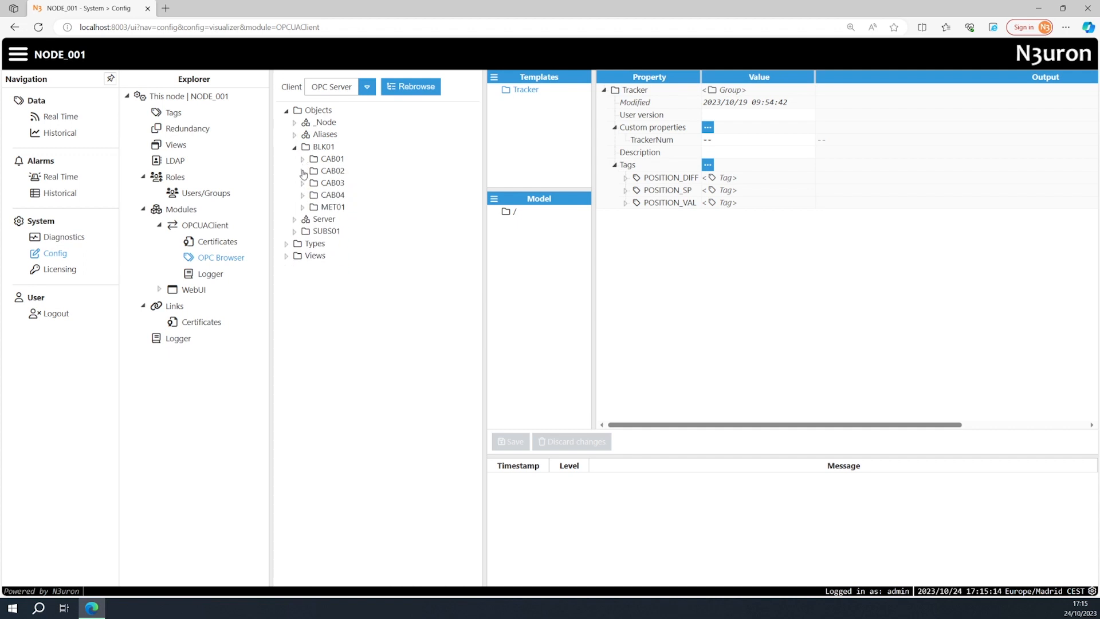
left_click(302, 171)
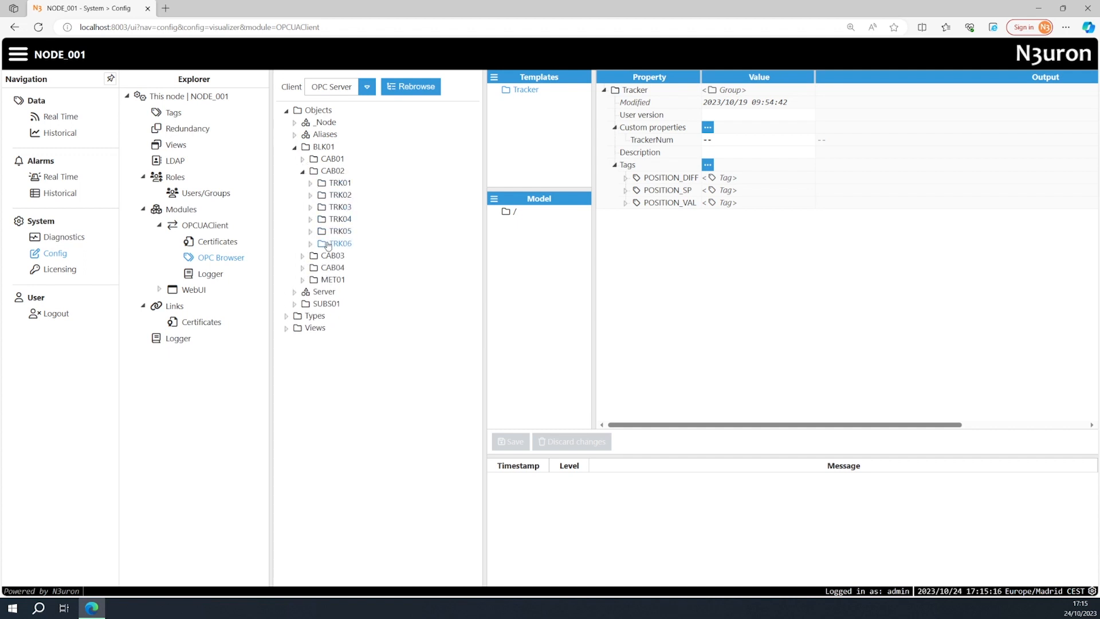
left_click(303, 172)
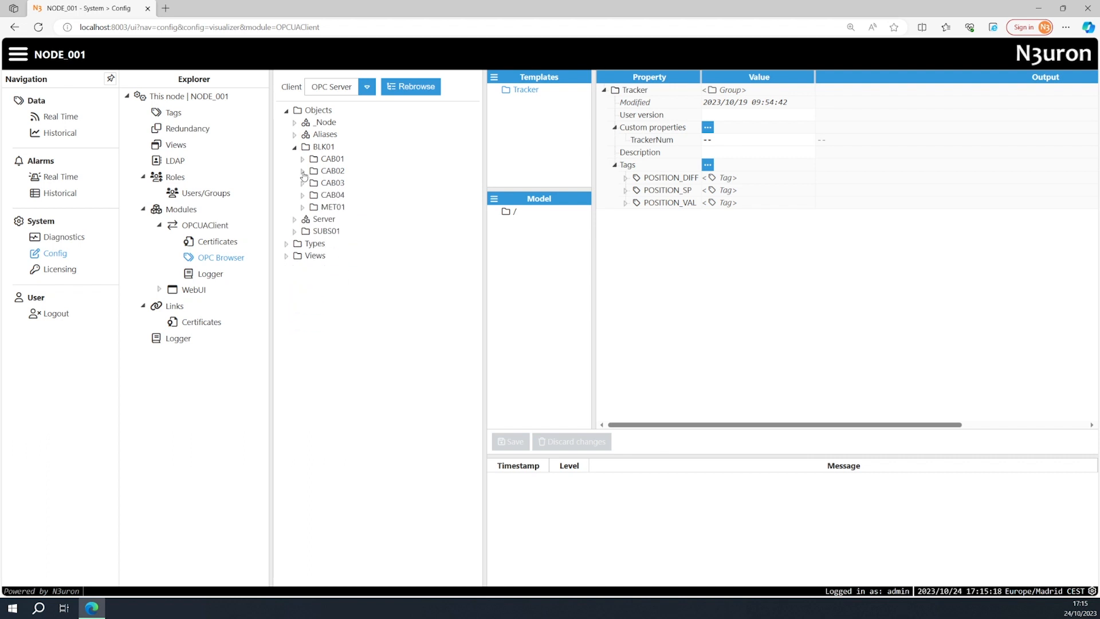
Return to the Tags configuration and inspect the cabin part of the Node ID in POSITION_DIFF's source configuration.
left_click(173, 113)
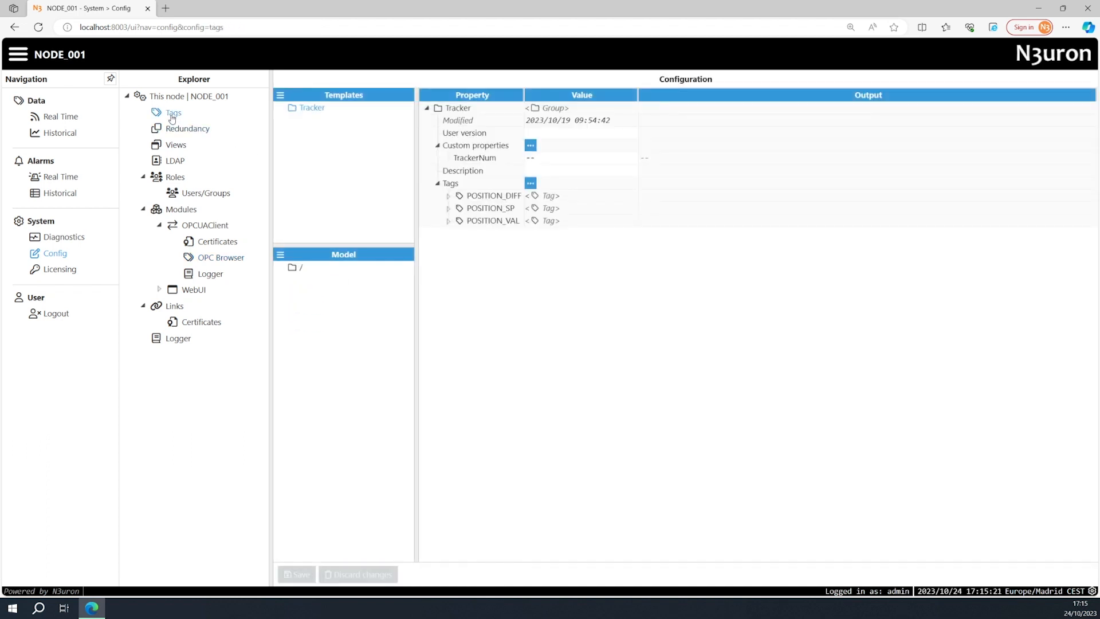
left_click(448, 197)
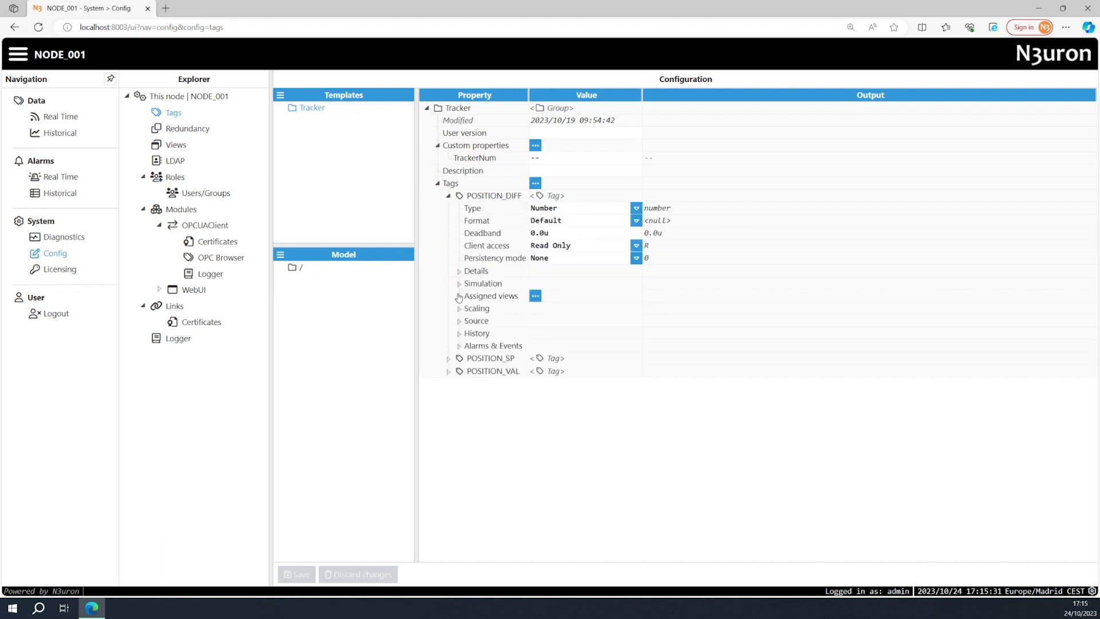
left_click(460, 322)
left_click(470, 372)
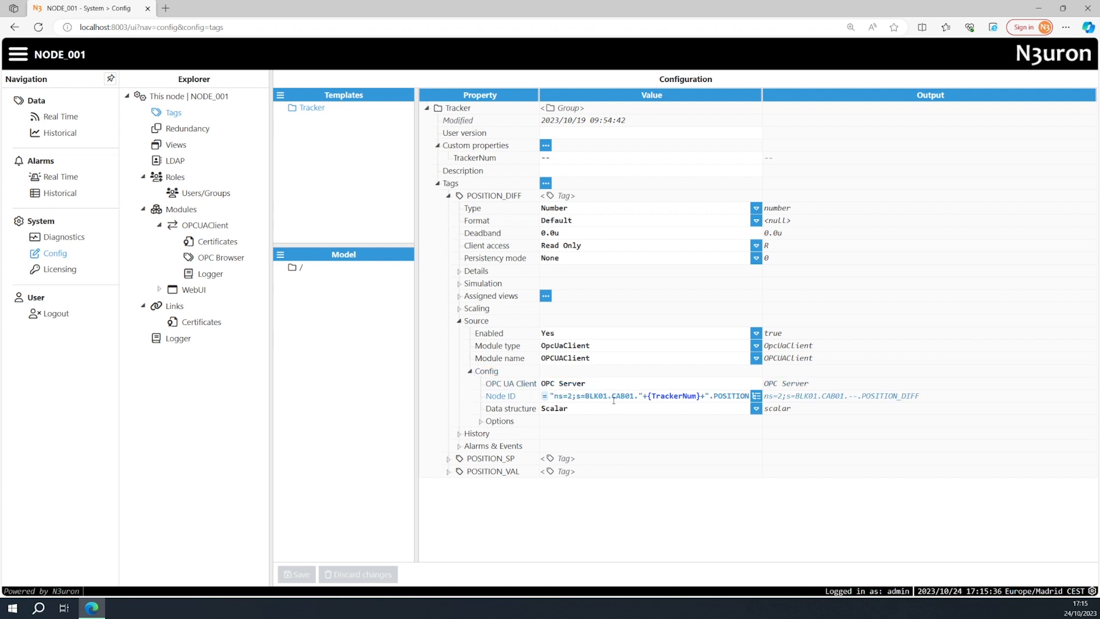
left_click_drag(612, 396, 638, 396)
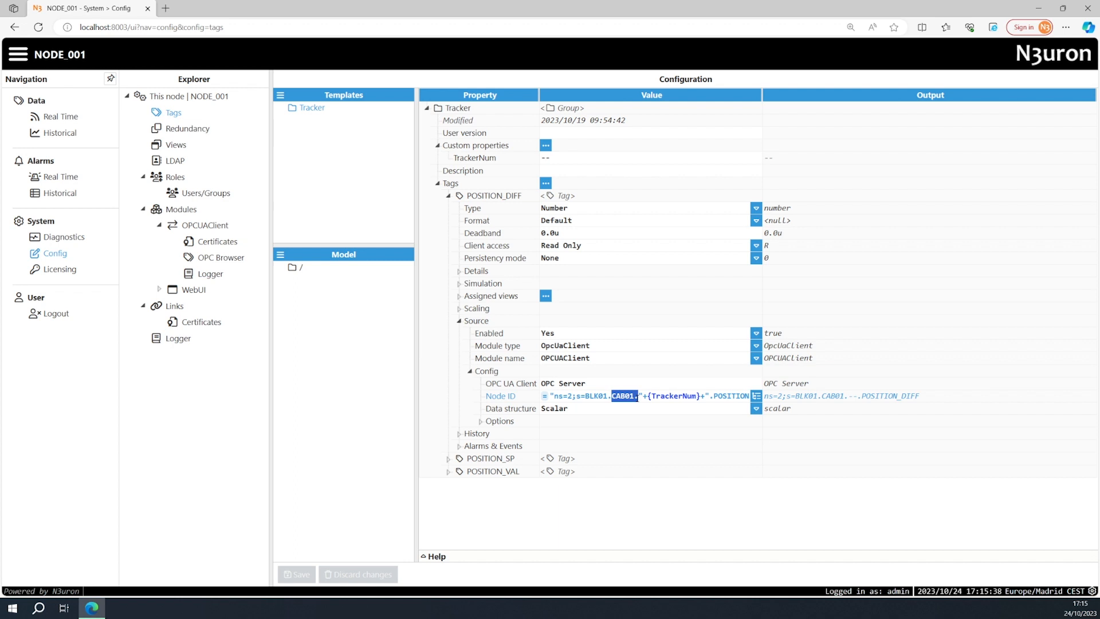
left_click(638, 396)
Add a text custom property named Cabin to the Tracker template and save the configuration.
left_click(547, 147)
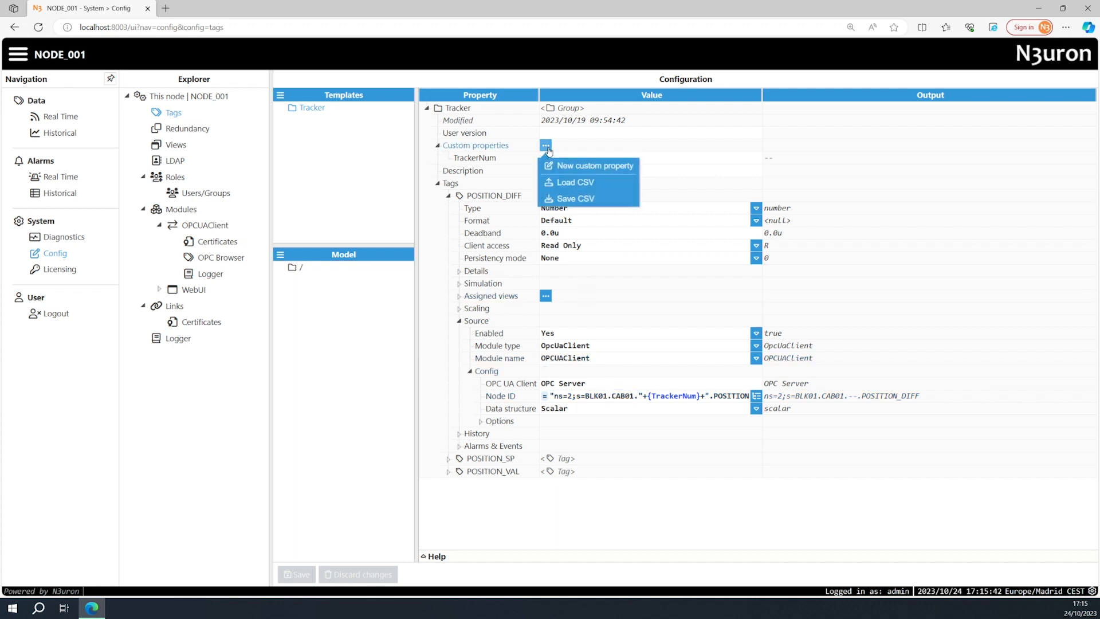
left_click(559, 167)
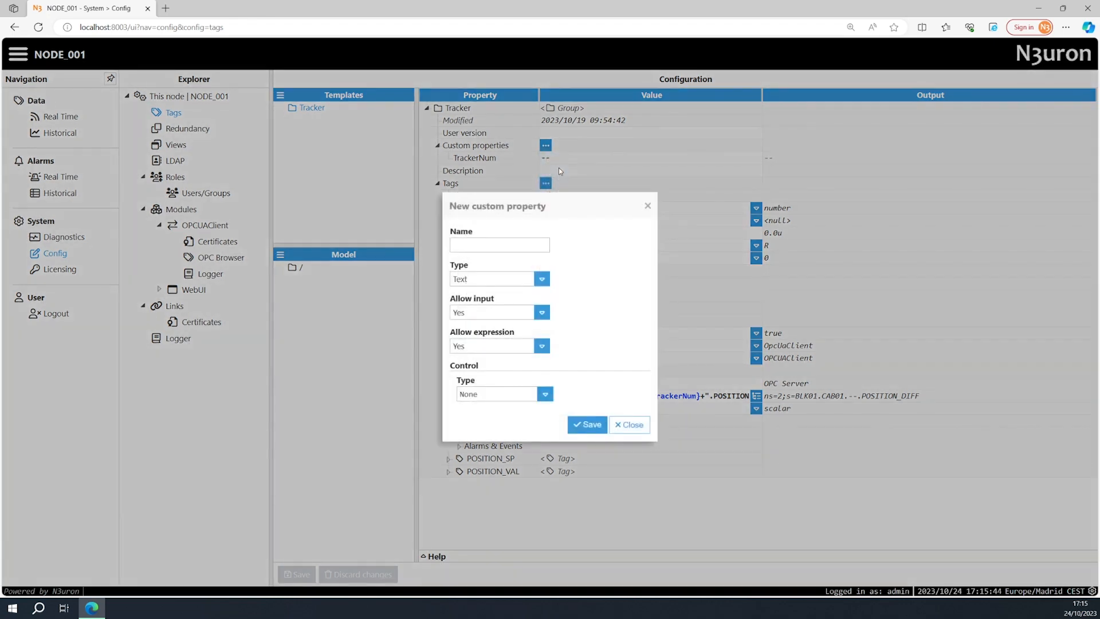
type("Cabin")
left_click(587, 424)
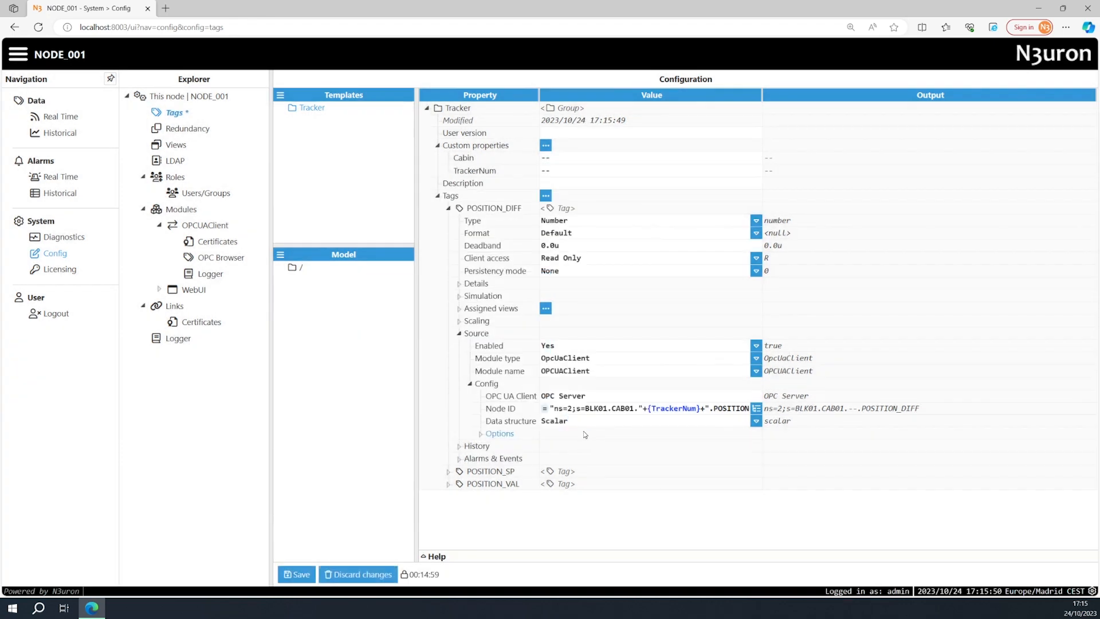
left_click(298, 574)
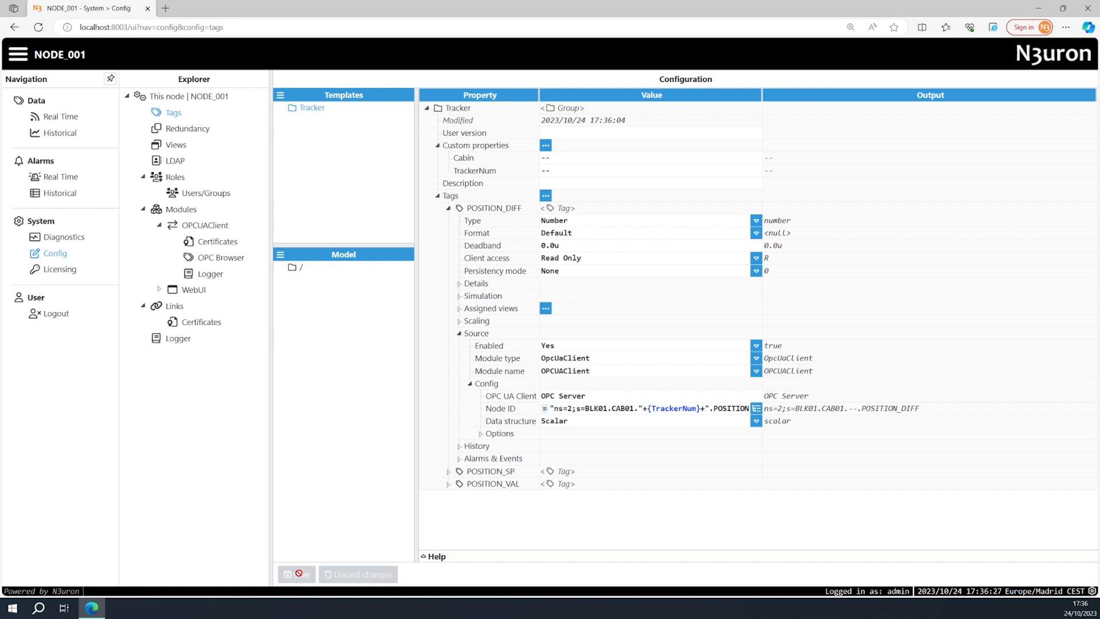
Replace the fixed CAB01 in POSITION_DIFF's Node ID expression with a concatenated {Cabin} reference, keeping the dot before {TrackerNum}.
left_click(611, 408)
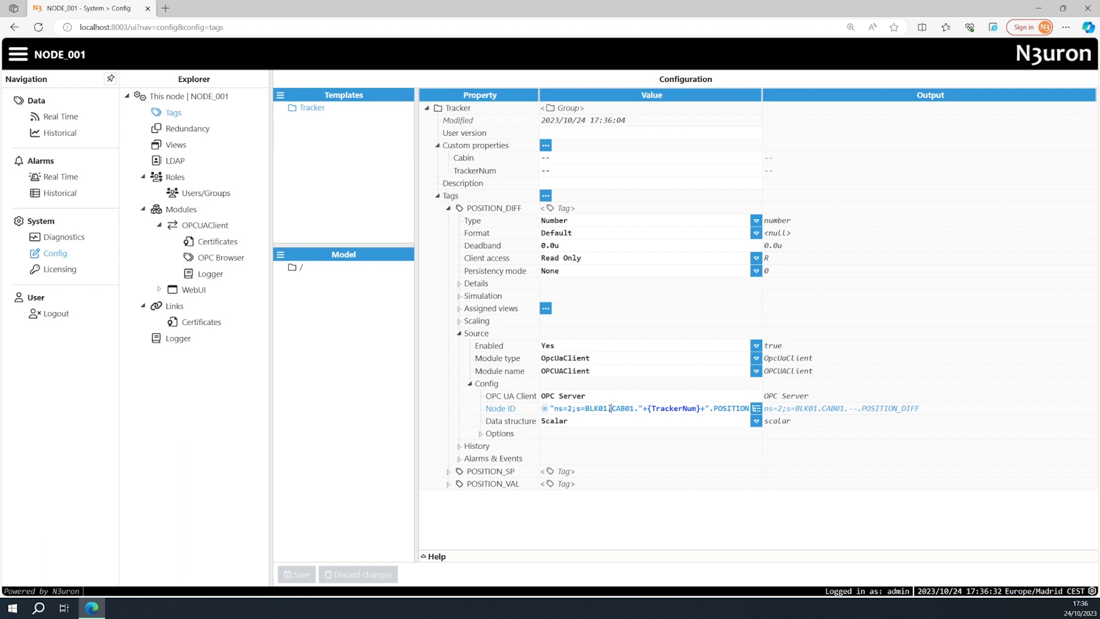
type("\"+{")
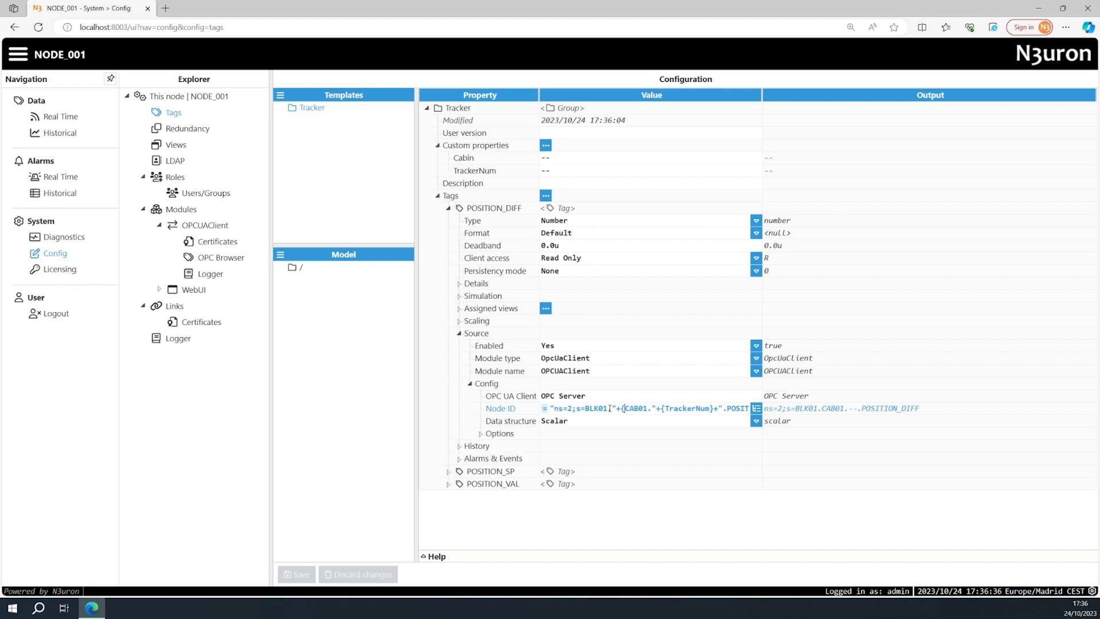
key("Delete")
key("Delete")
key("Delete")
key("Delete")
key("Delete")
type("Cabin}+\"")
key("Return")
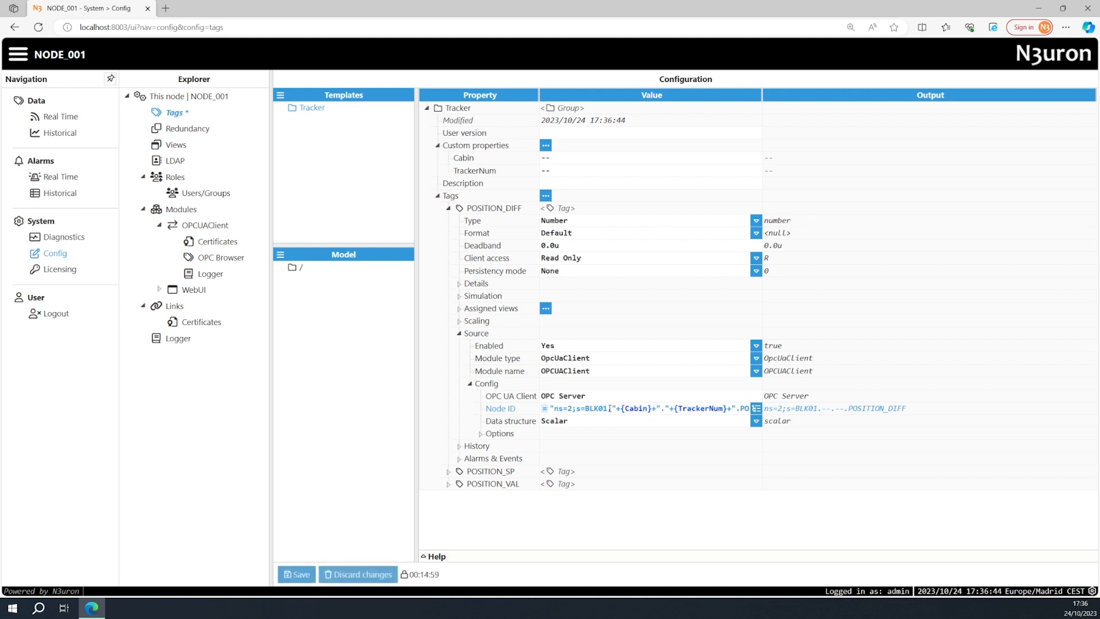
Replace the fixed CAB01 in POSITION_SP's source Node ID expression with a concatenated {Cabin} reference.
left_click(447, 209)
left_click(448, 220)
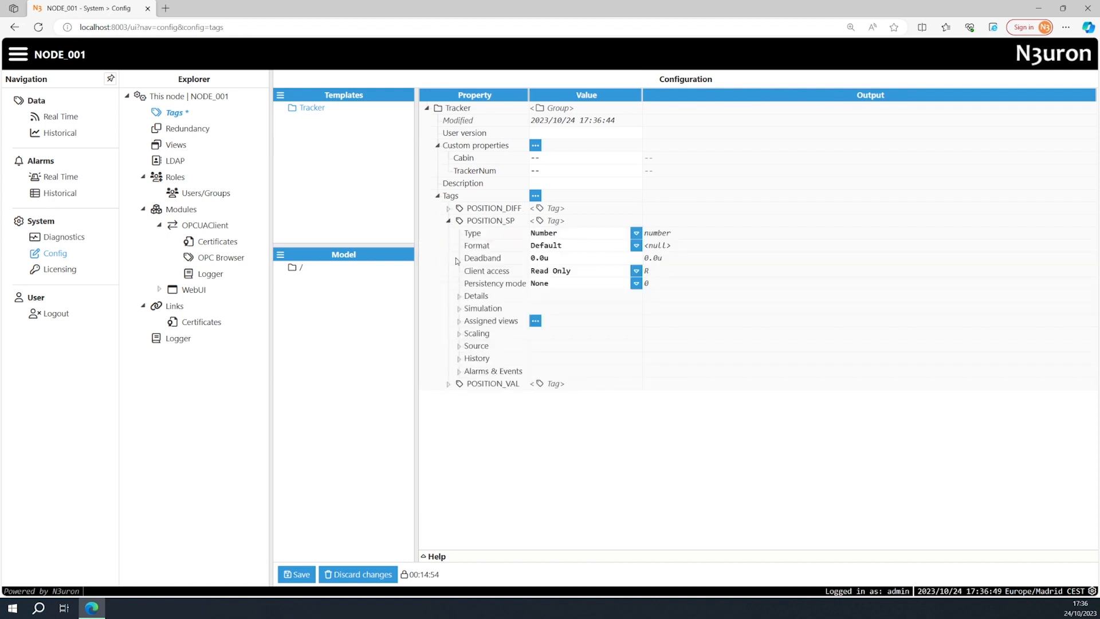
left_click(459, 346)
left_click(469, 396)
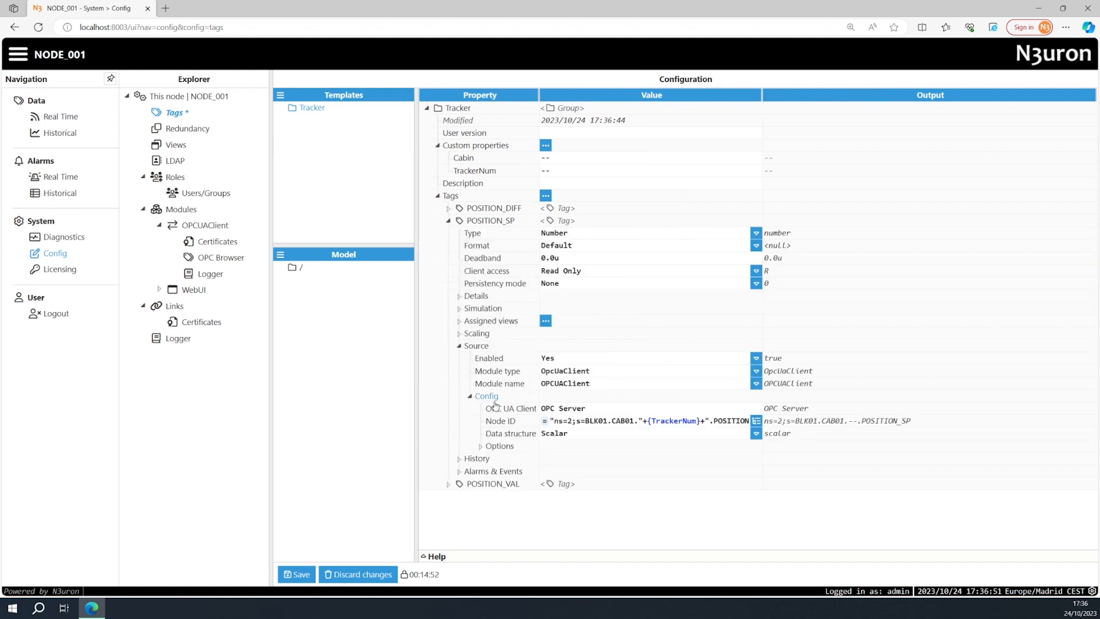
left_click(612, 422)
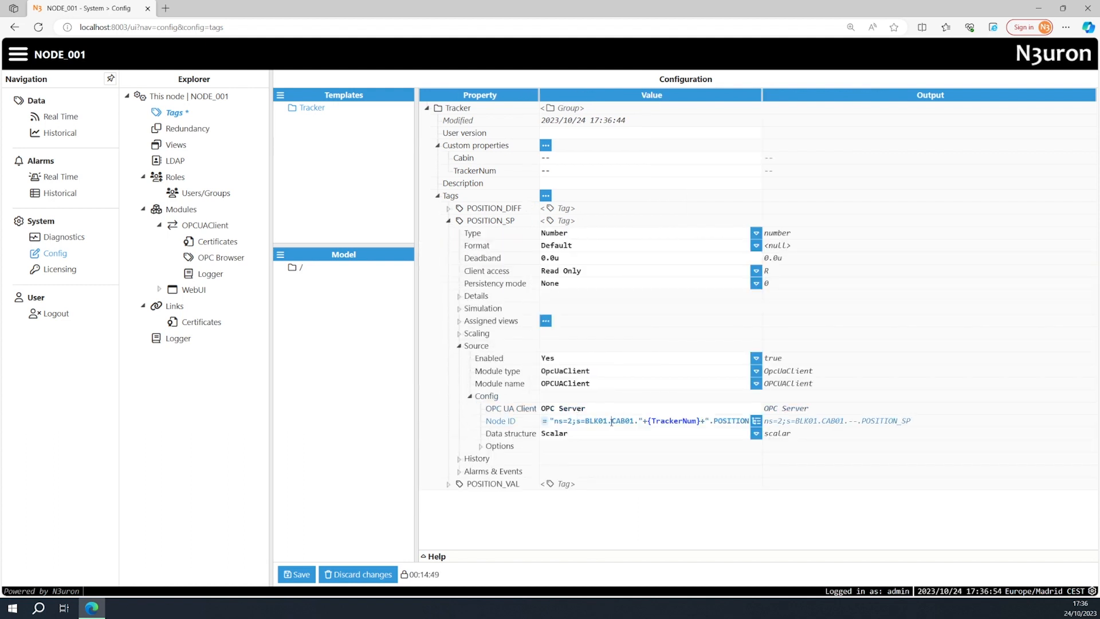
type("\"+{")
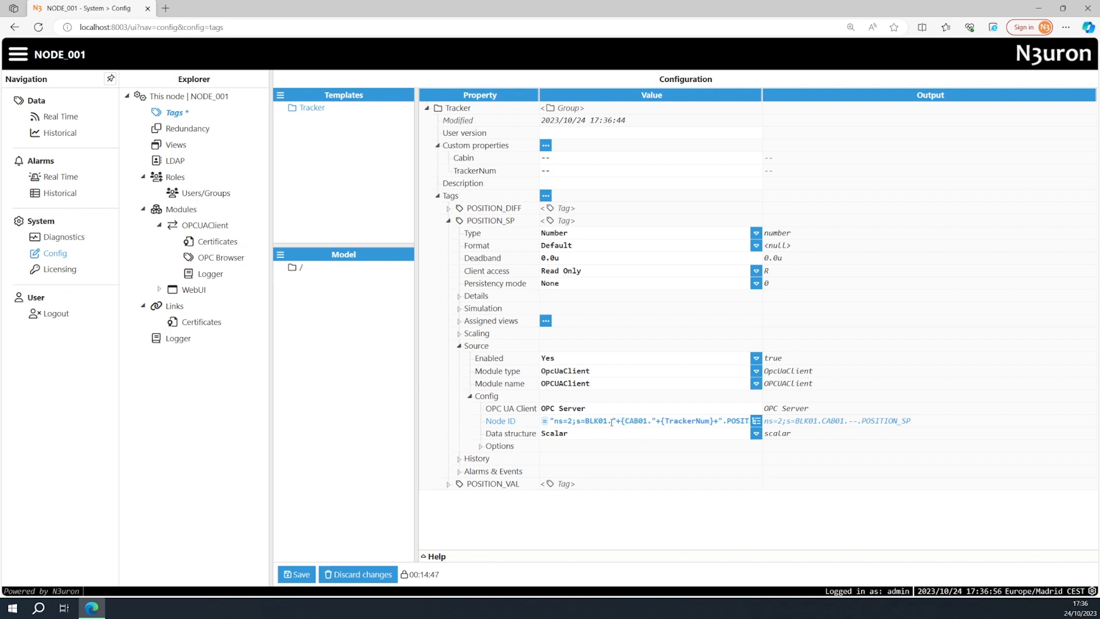
key("Delete")
key("Delete")
key("Delete")
key("Delete")
key("Delete")
type("Cabin}+\"")
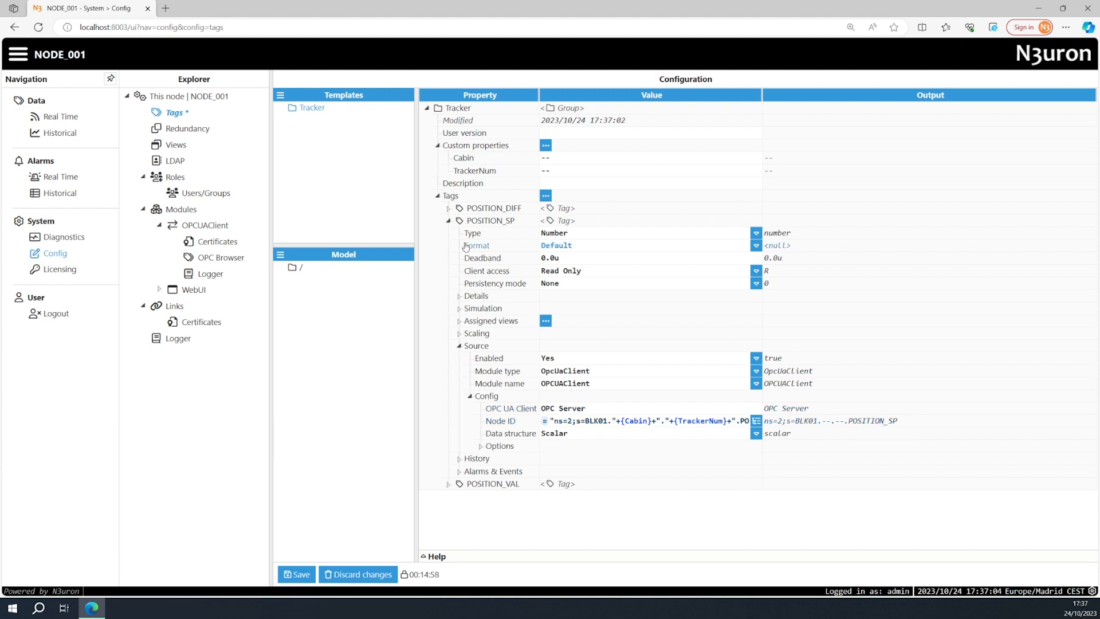
Replace the fixed CAB01 in POSITION_VAL's source Node ID expression with a concatenated {Cabin} reference and save the configuration.
left_click(448, 220)
left_click(448, 233)
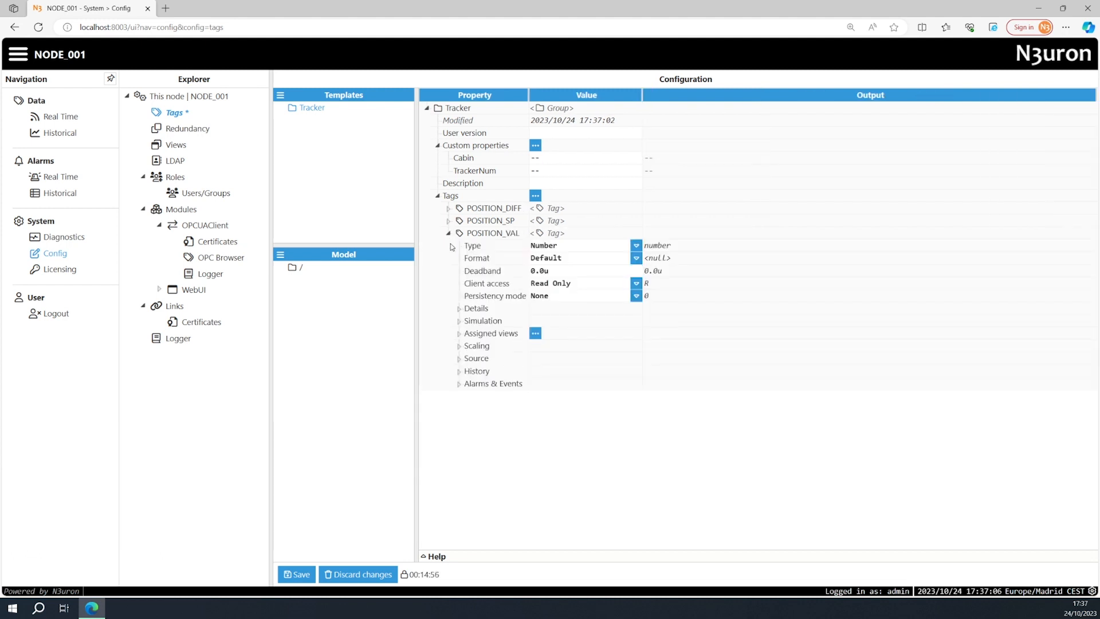
left_click(459, 358)
left_click(470, 409)
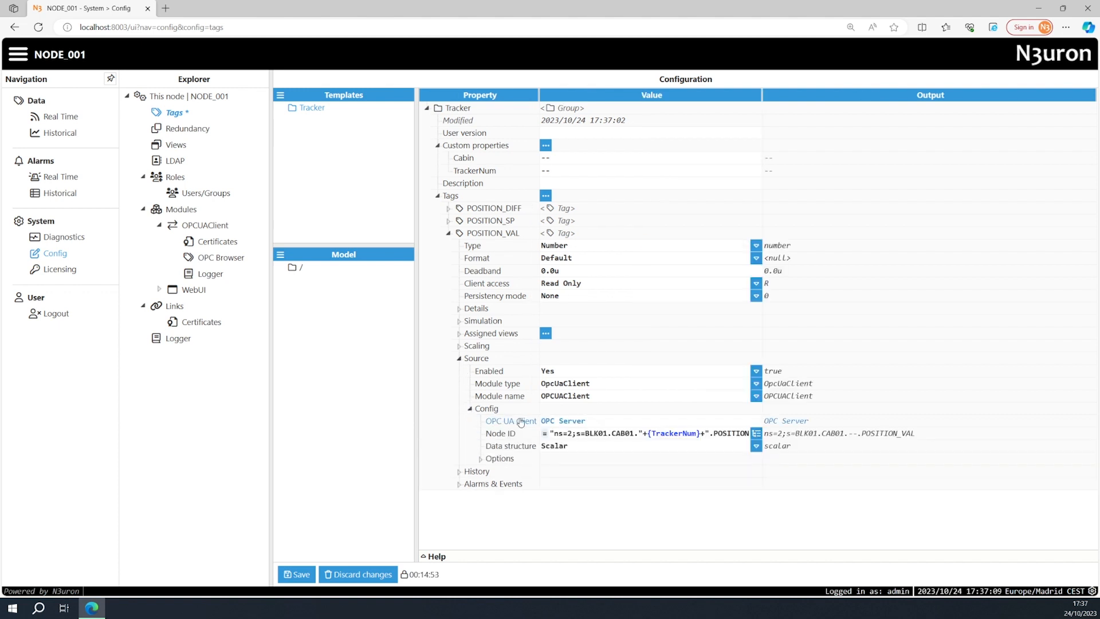
left_click(614, 433)
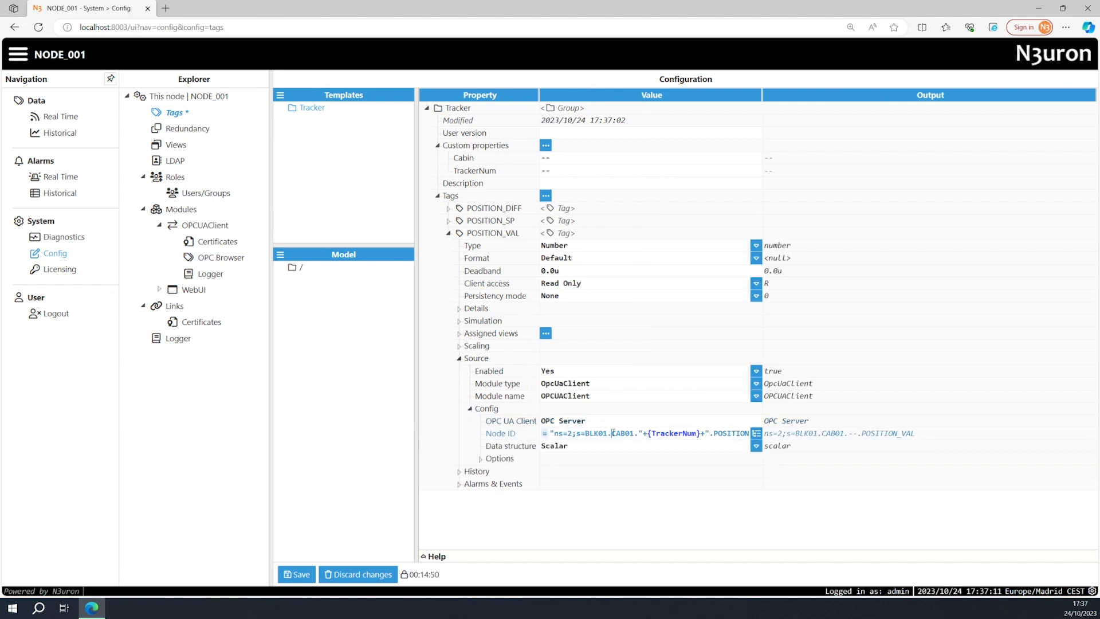
type("\"+{C")
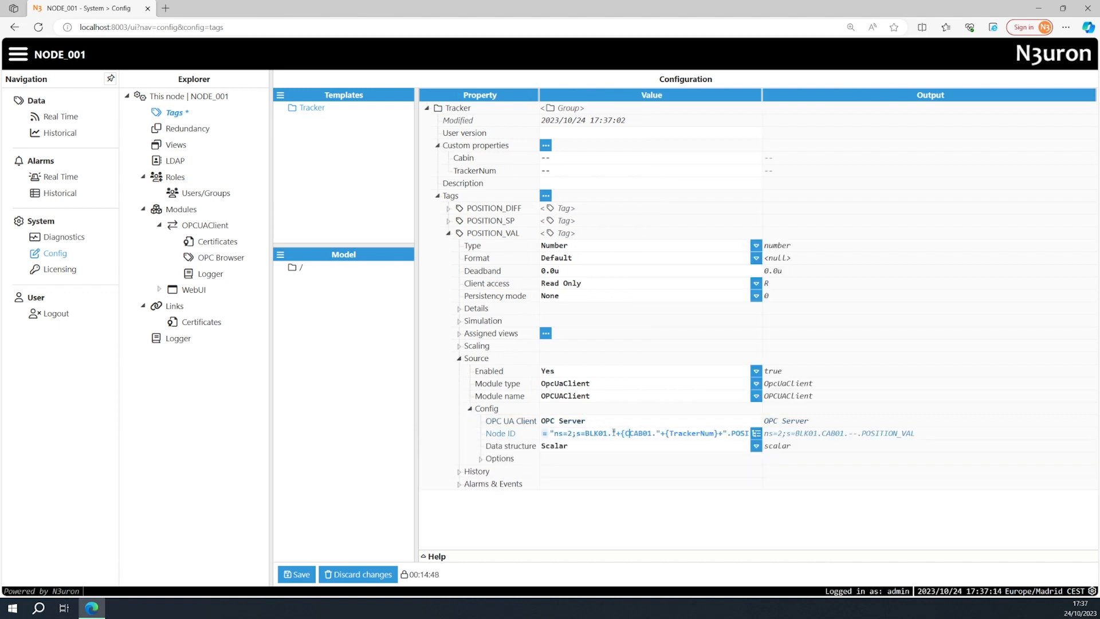
type("abin")
key("Delete")
key("Delete")
key("Delete")
key("Delete")
key("Delete")
type("}+\"")
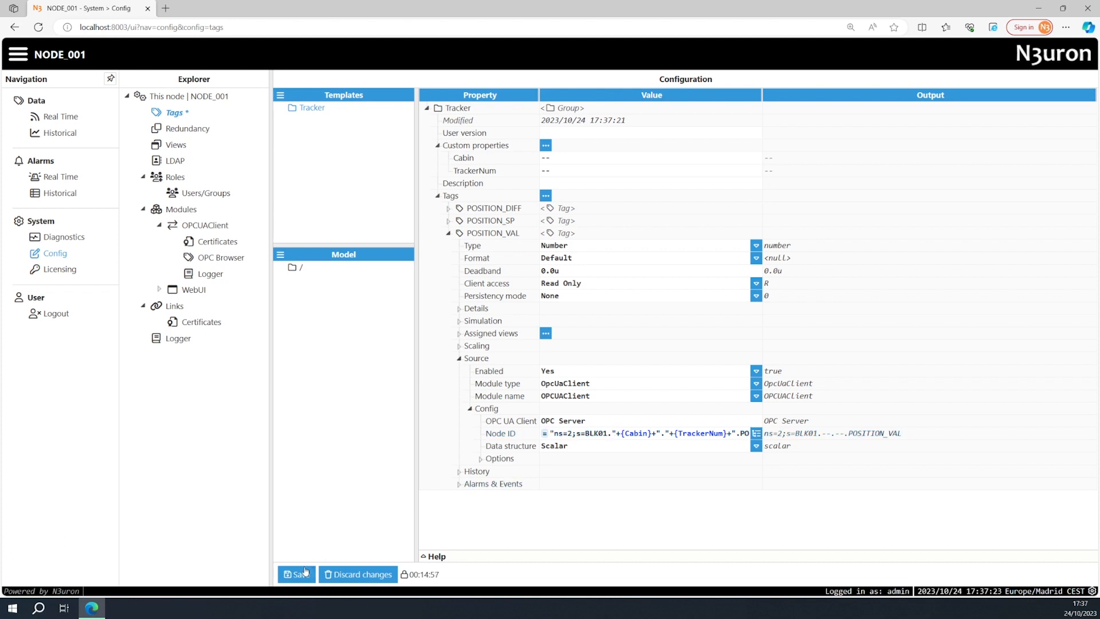
left_click(299, 573)
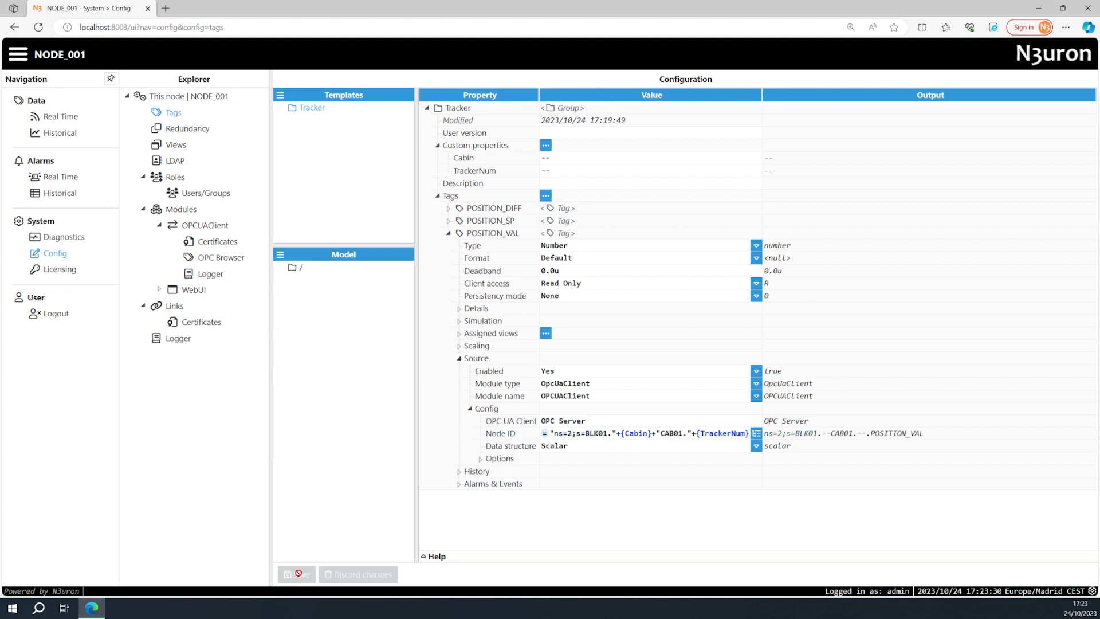
Create a new group template named Cabin alongside the Tracker template.
left_click(282, 96)
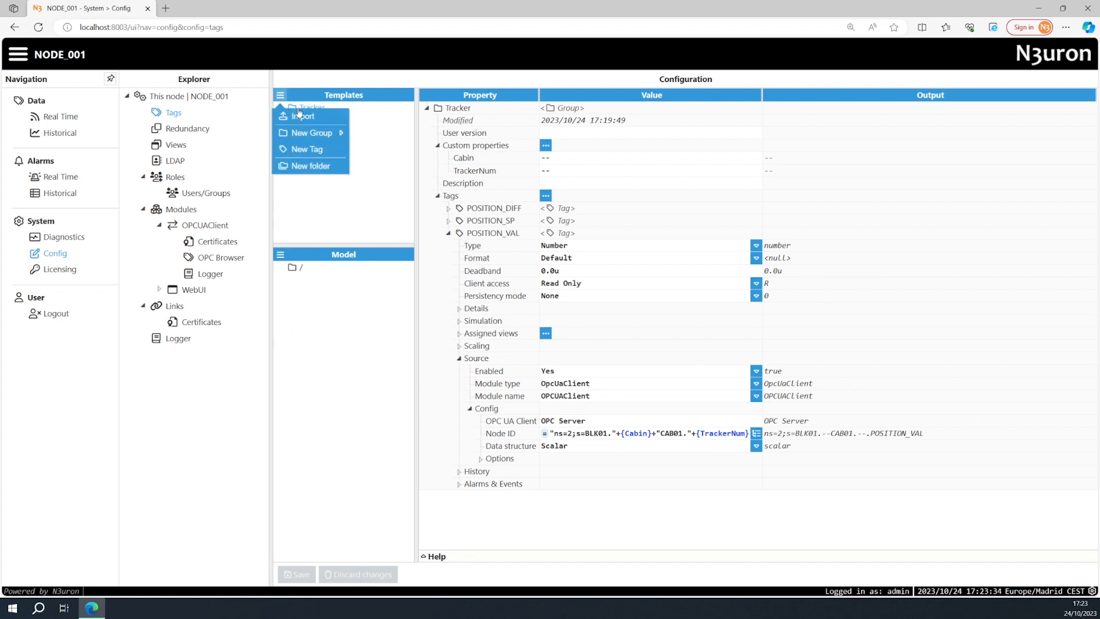
mouse_move(317, 135)
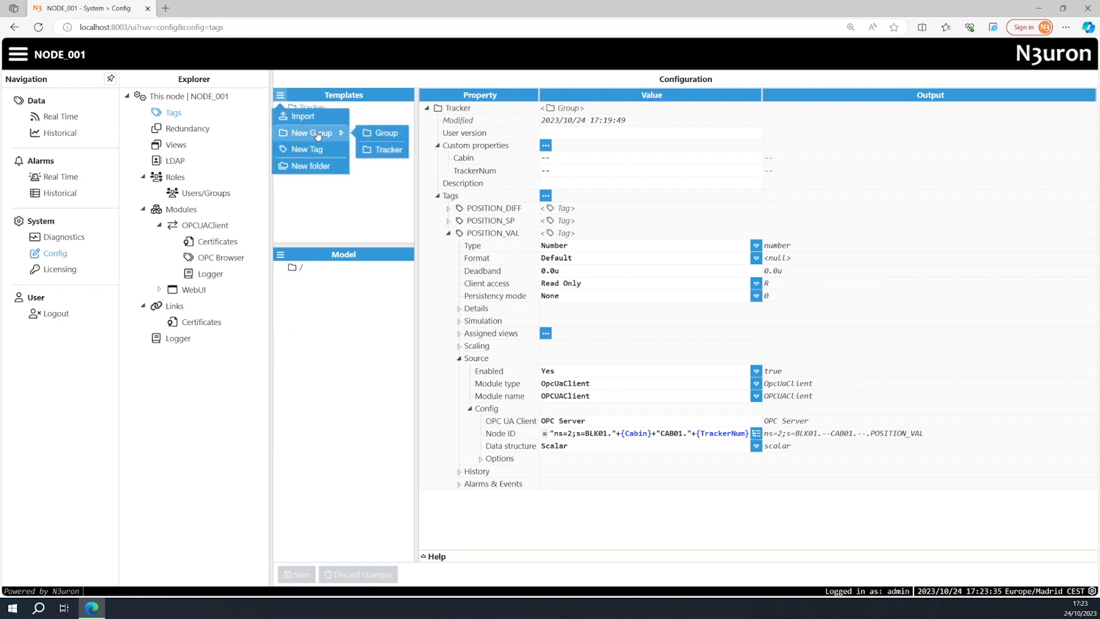
left_click(378, 134)
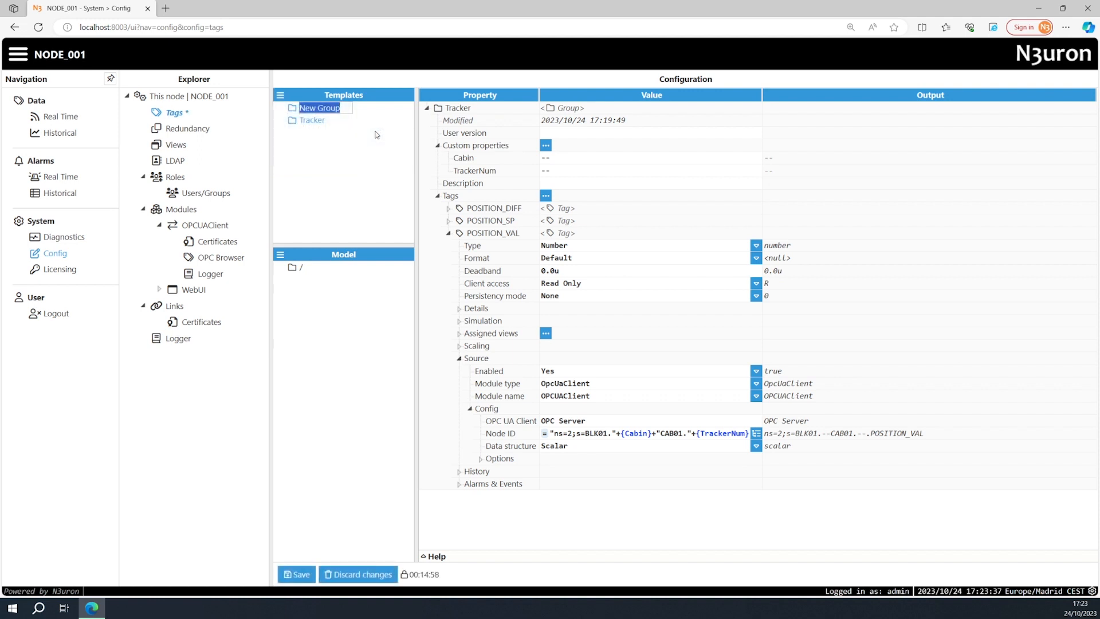
type("Cabin")
key("Return")
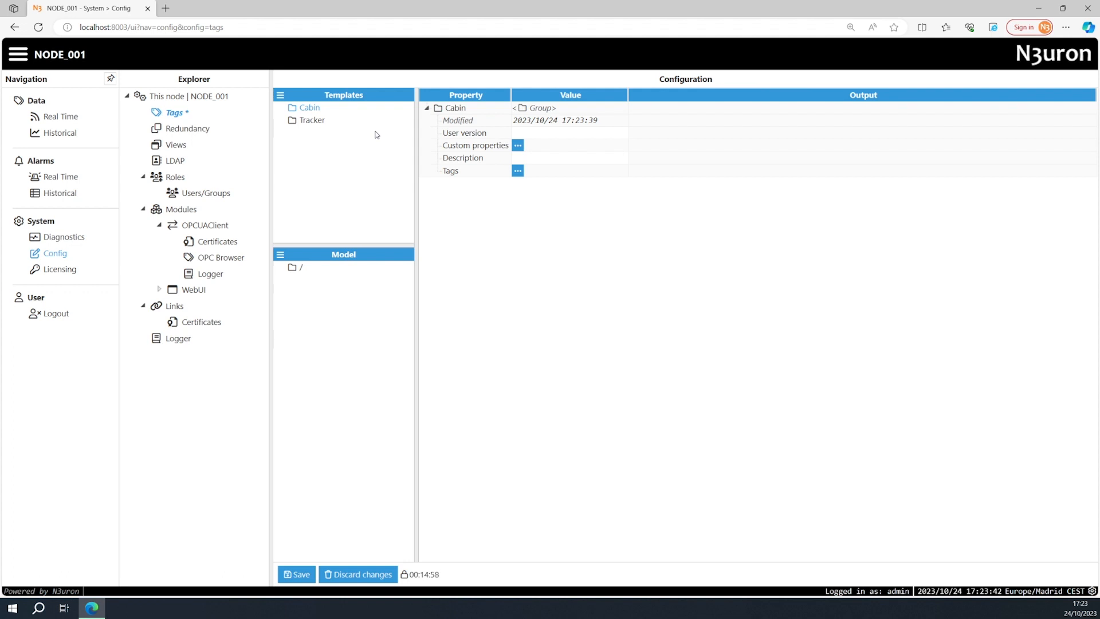
Add a text custom property named Cabin to the Cabin template and save the configuration.
left_click(517, 147)
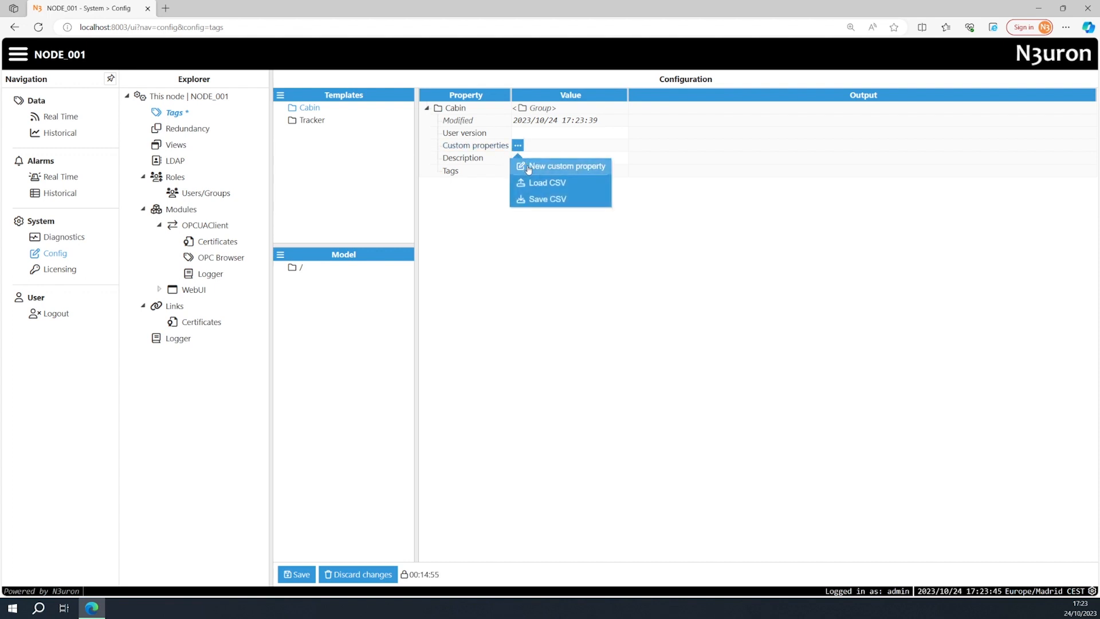
left_click(528, 167)
type("Cabin")
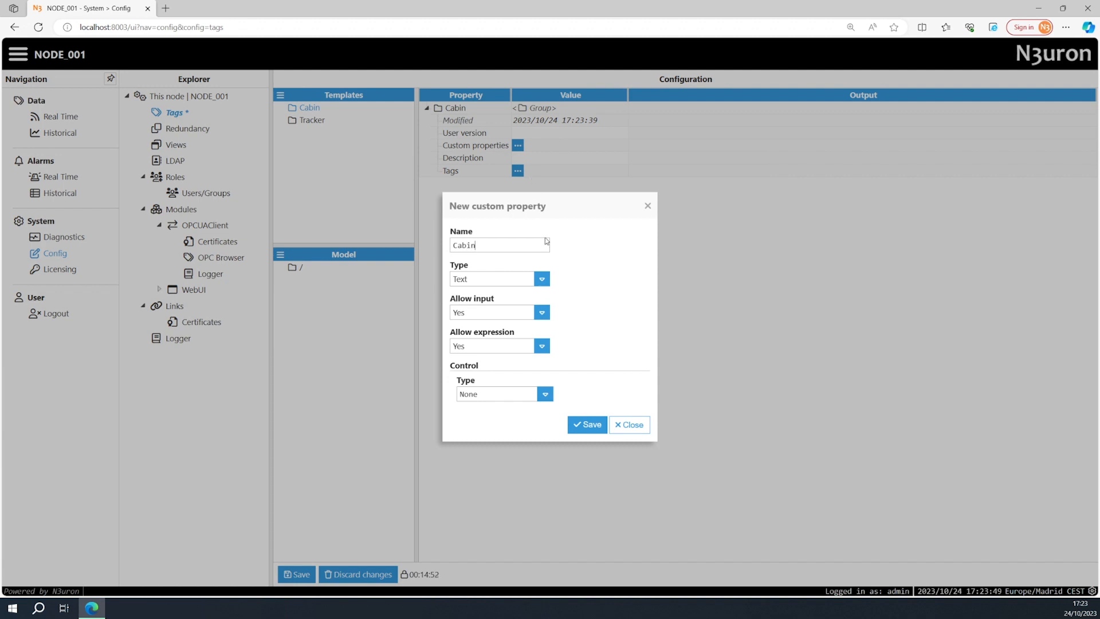
left_click(585, 425)
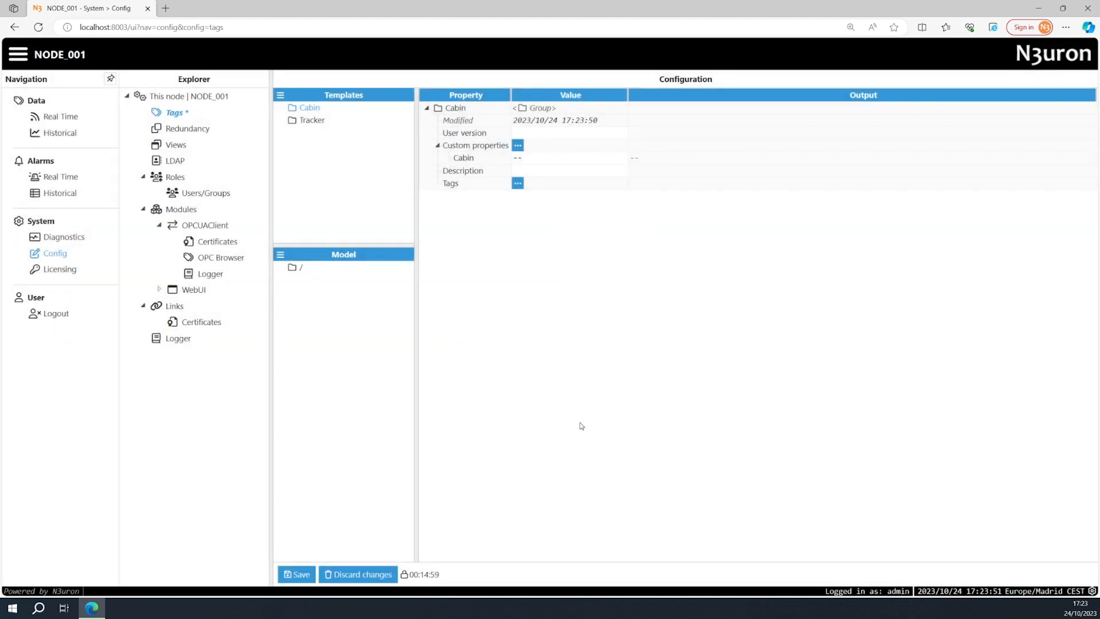
left_click(304, 571)
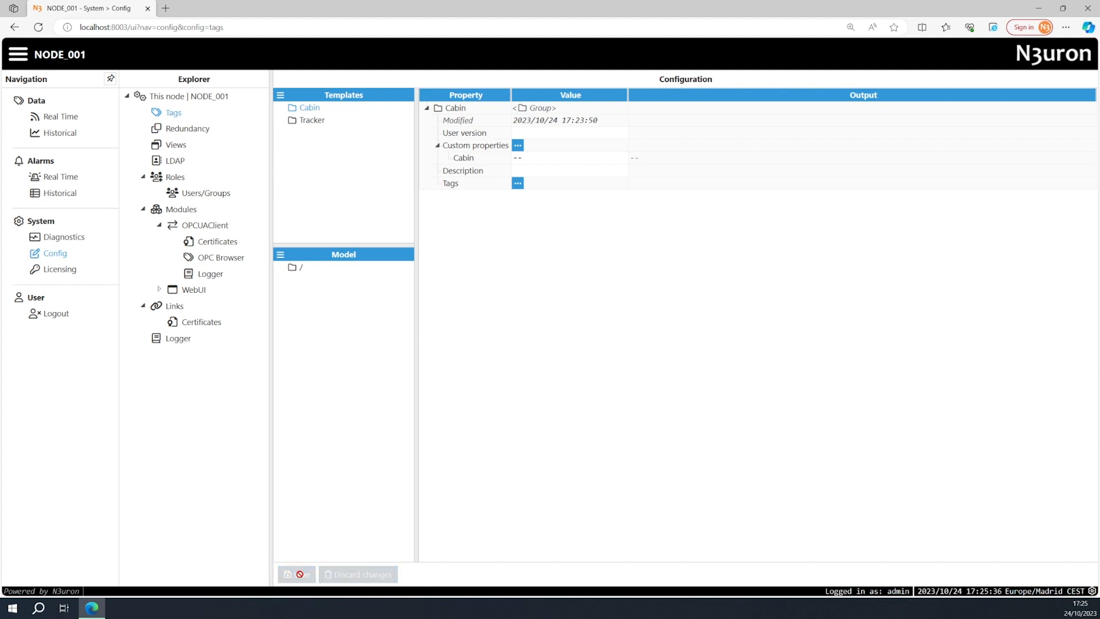
Set the Tracker template's Cabin custom property to the expression {Cabin} and save the configuration.
left_click(299, 125)
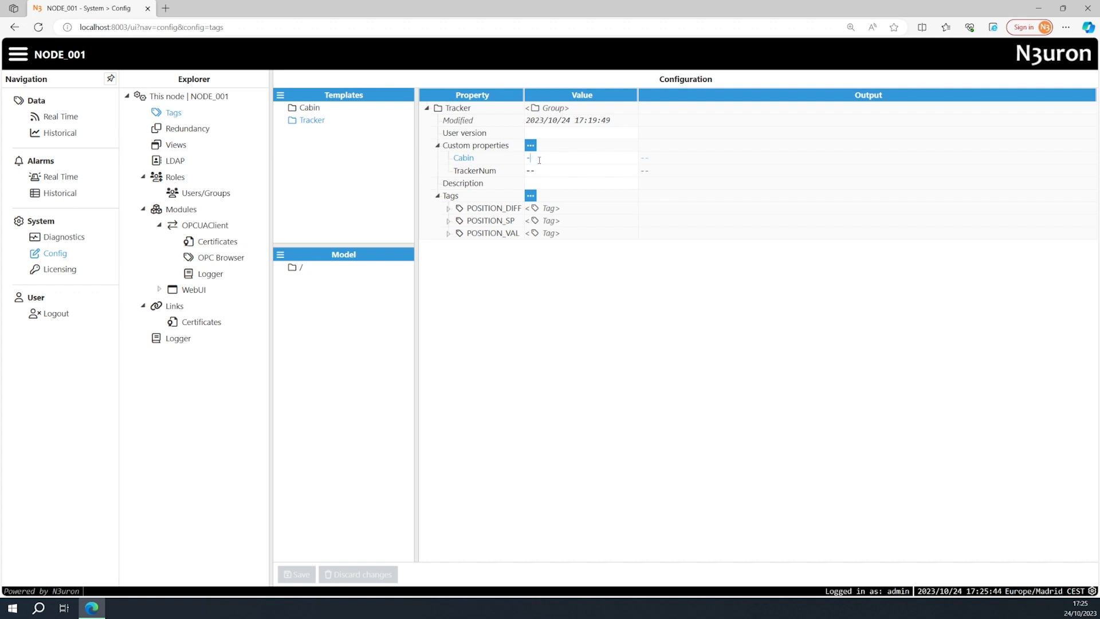
key("BackSpace")
type("= {Cabin")
key("Return")
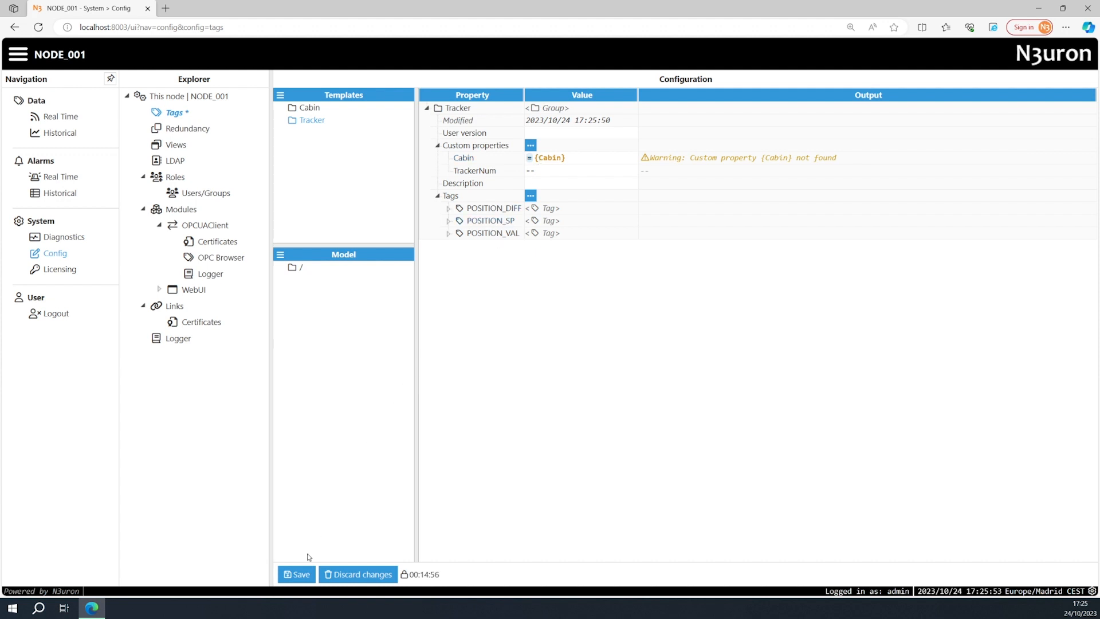
left_click(301, 577)
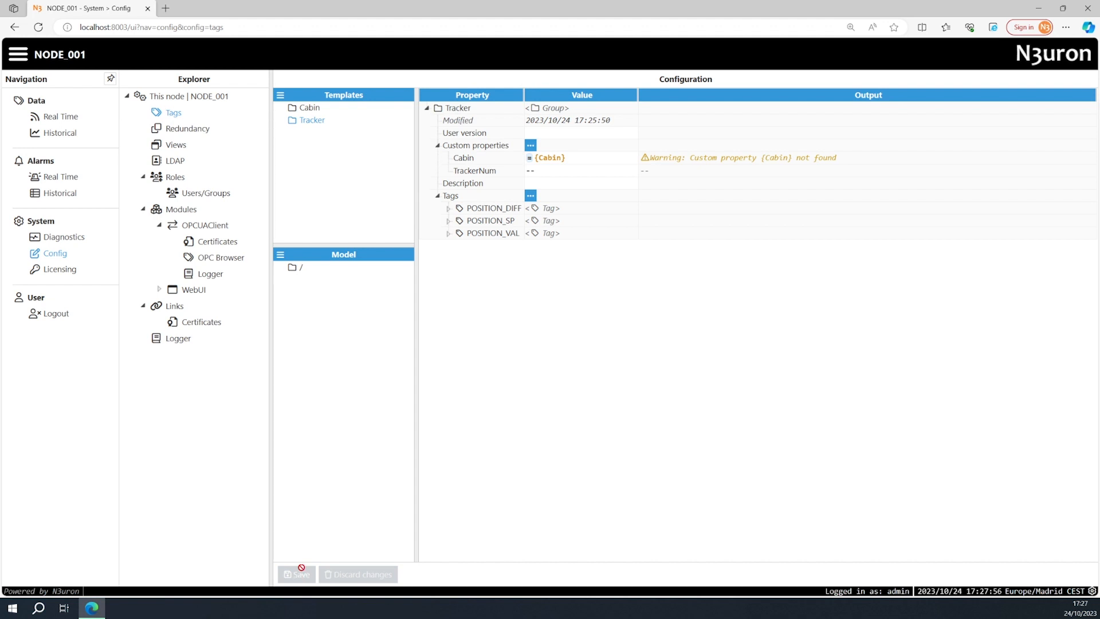
Add a group based on the Tracker template to the Cabin template's tags and name it TRK01.
left_click(308, 109)
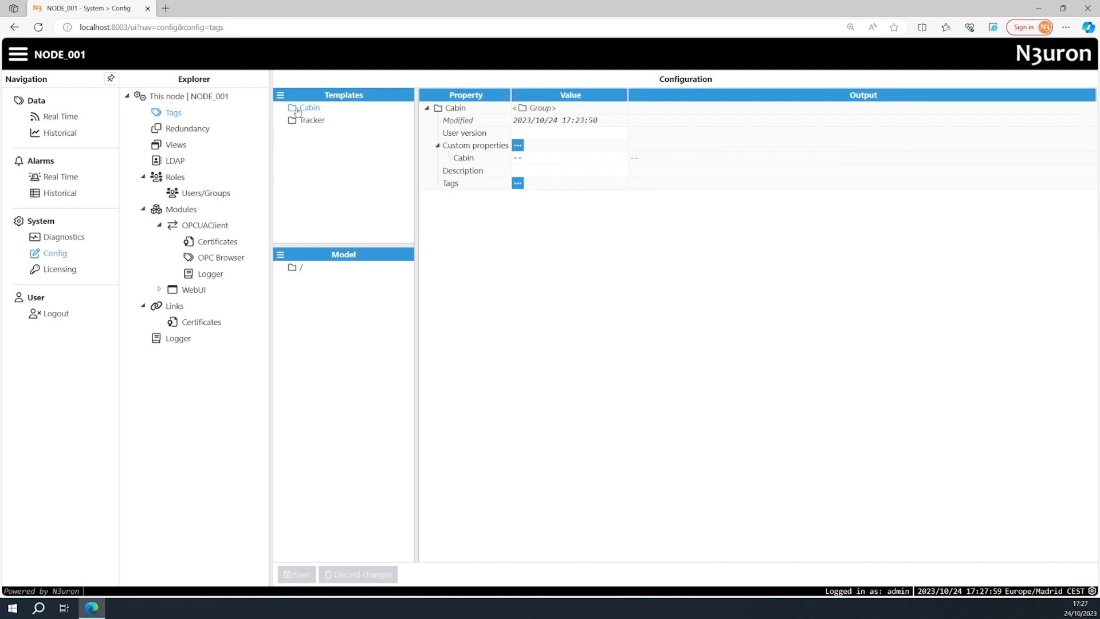
left_click(518, 184)
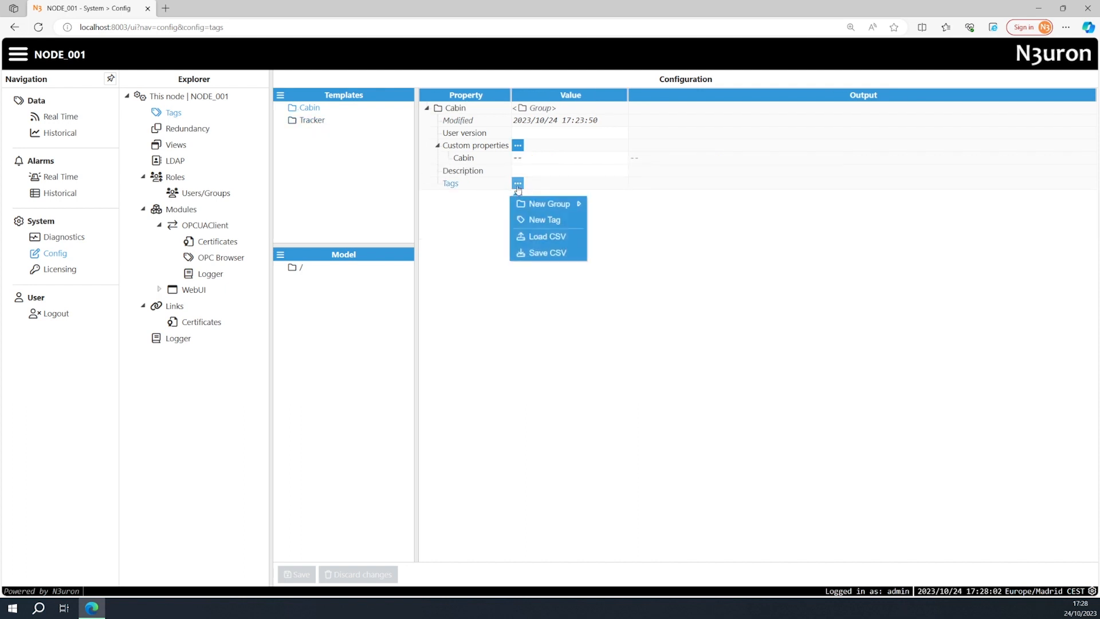
mouse_move(547, 204)
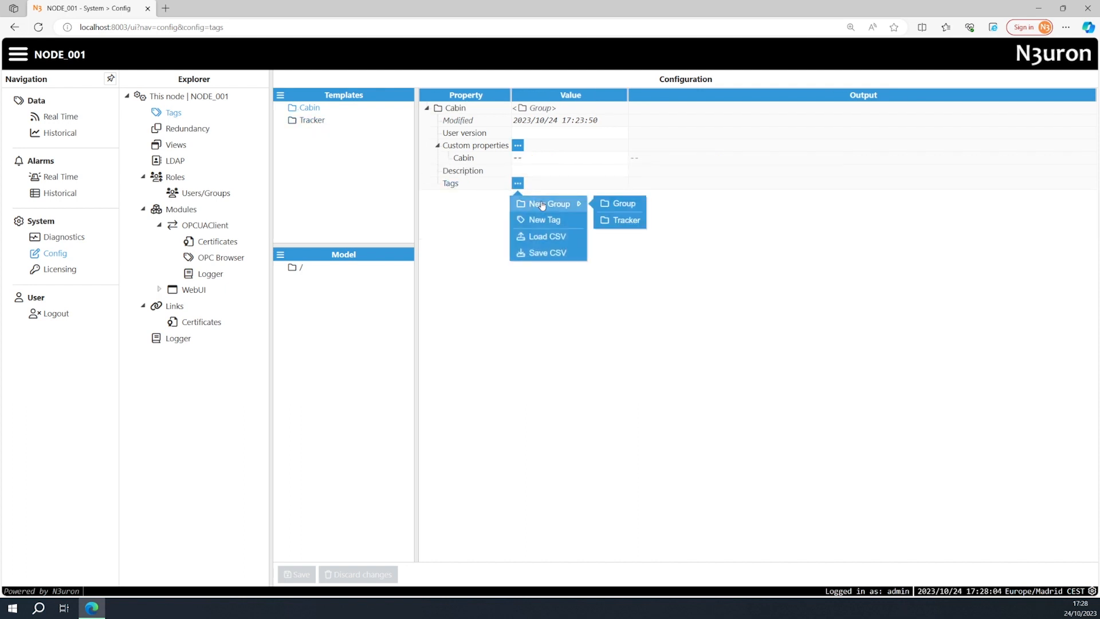
left_click(607, 221)
type("TRK01")
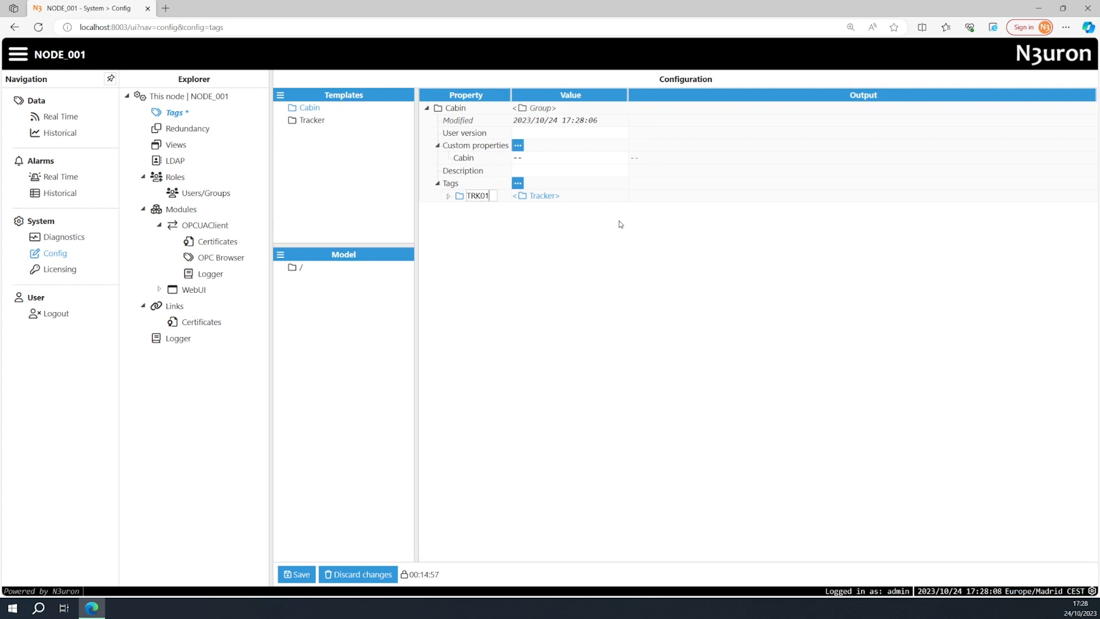
key("Return")
Override the inherited TrackerNum custom property of the TRK01 group with TRK01.
left_click(448, 196)
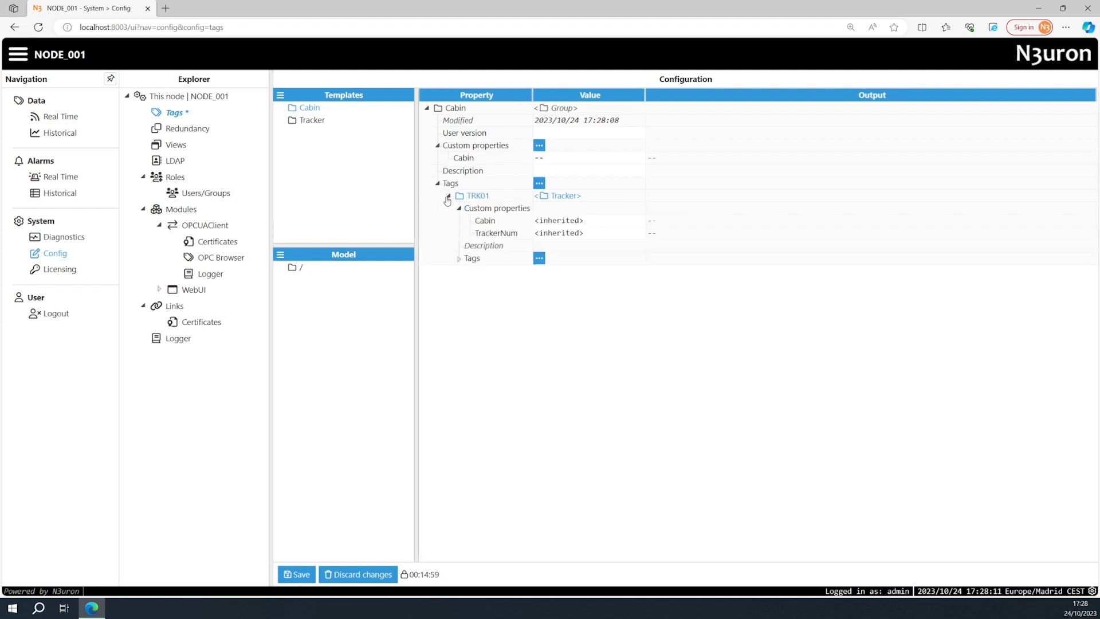
left_click(573, 234)
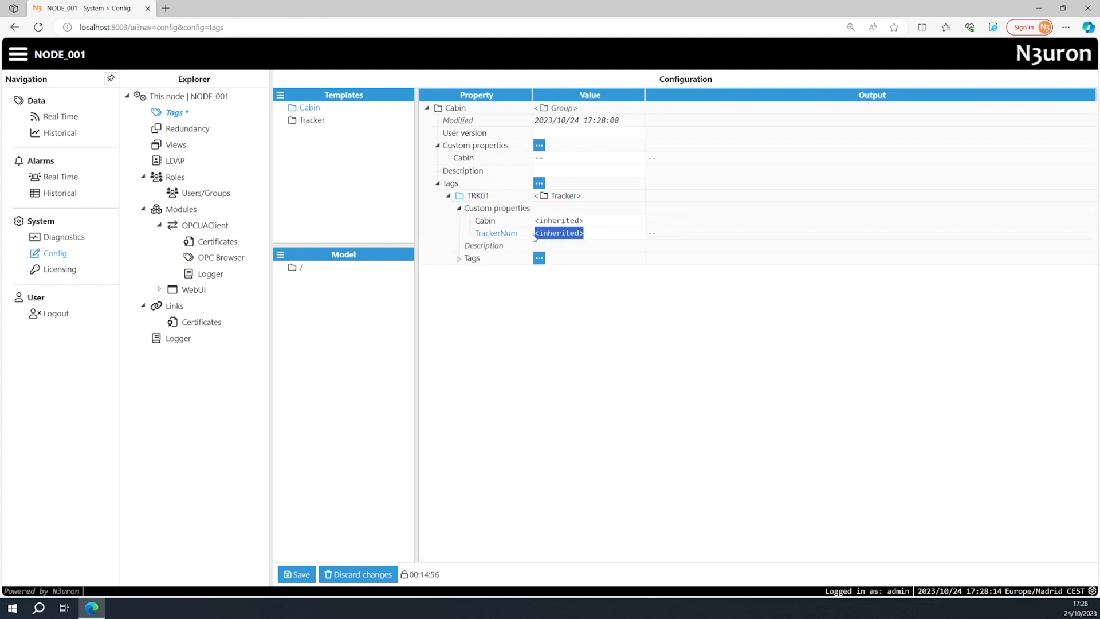
type("TRK01")
key("Return")
Duplicate the TRK01 group within the Cabin template and name the copy TRK02.
left_click(482, 199)
right_click(482, 201)
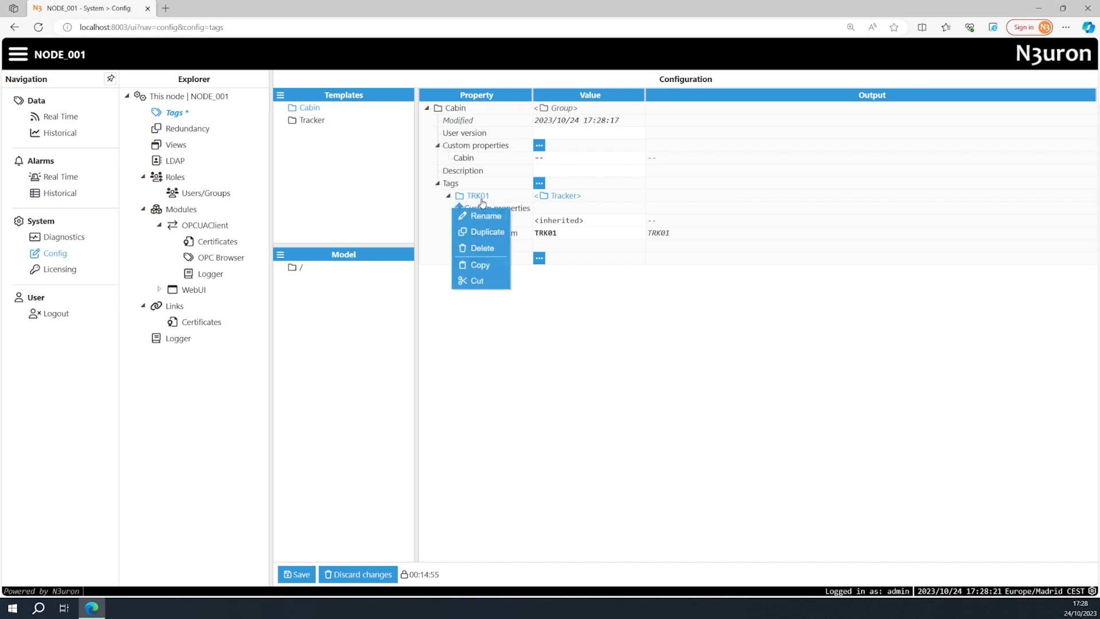
left_click(488, 234)
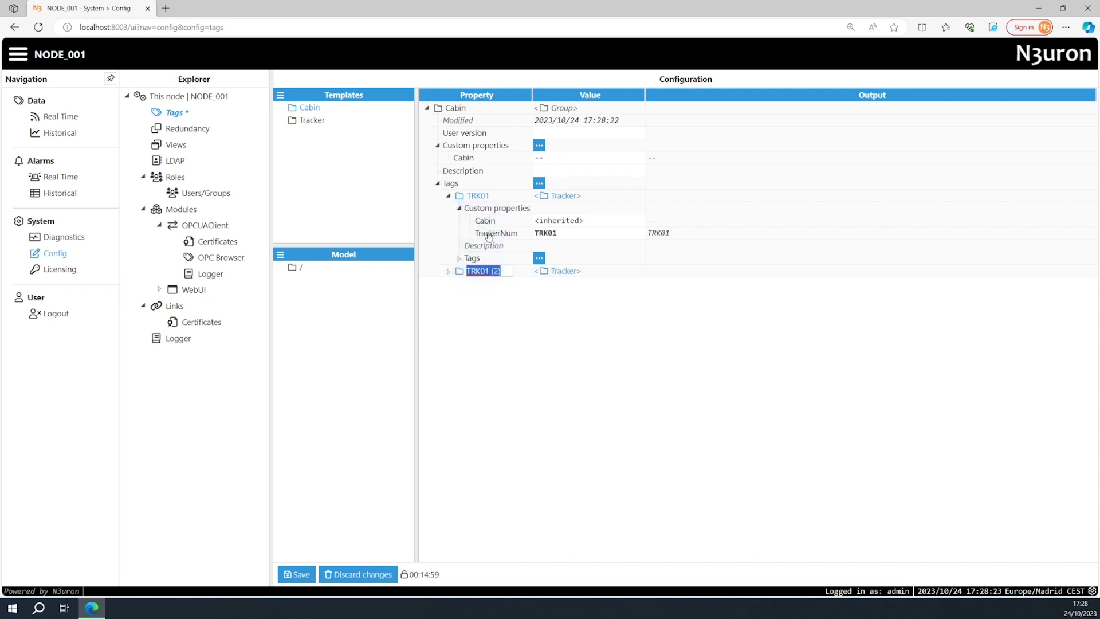
type("TRK02")
key("Return")
Set the TRK02 group's TrackerNum custom property to TRK02 and save the configuration.
left_click(449, 272)
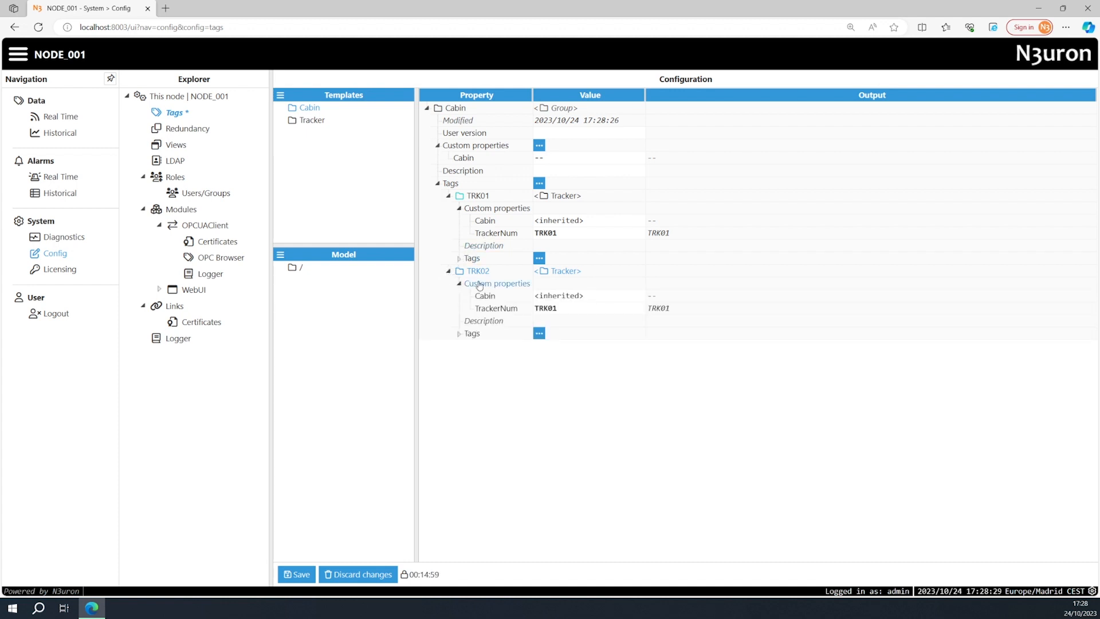
left_click(562, 310)
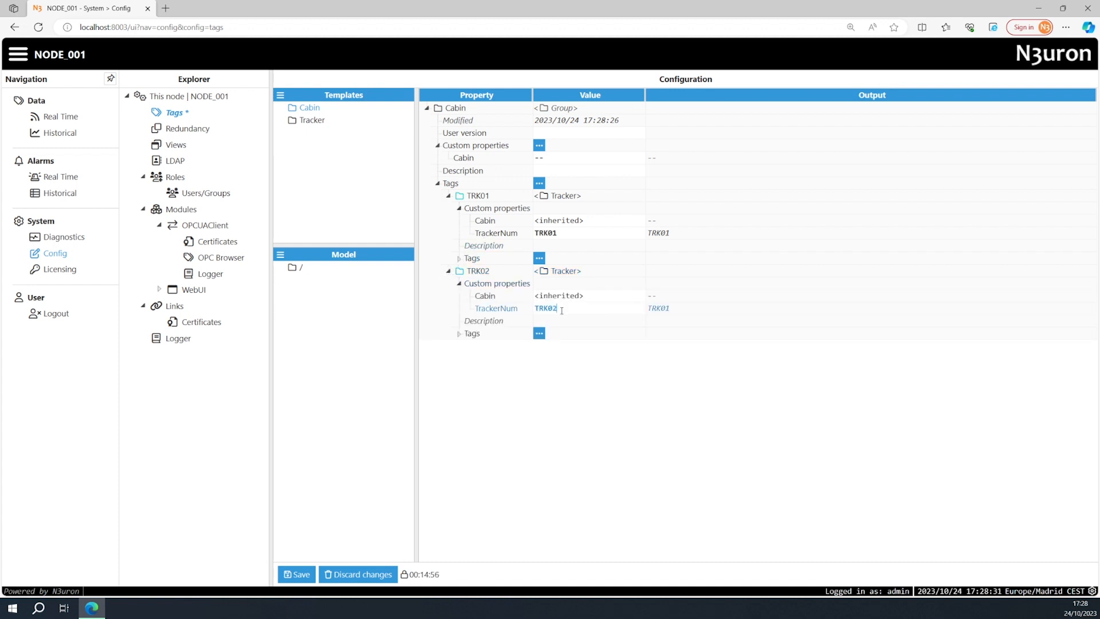
type("2")
key("Return")
left_click(297, 574)
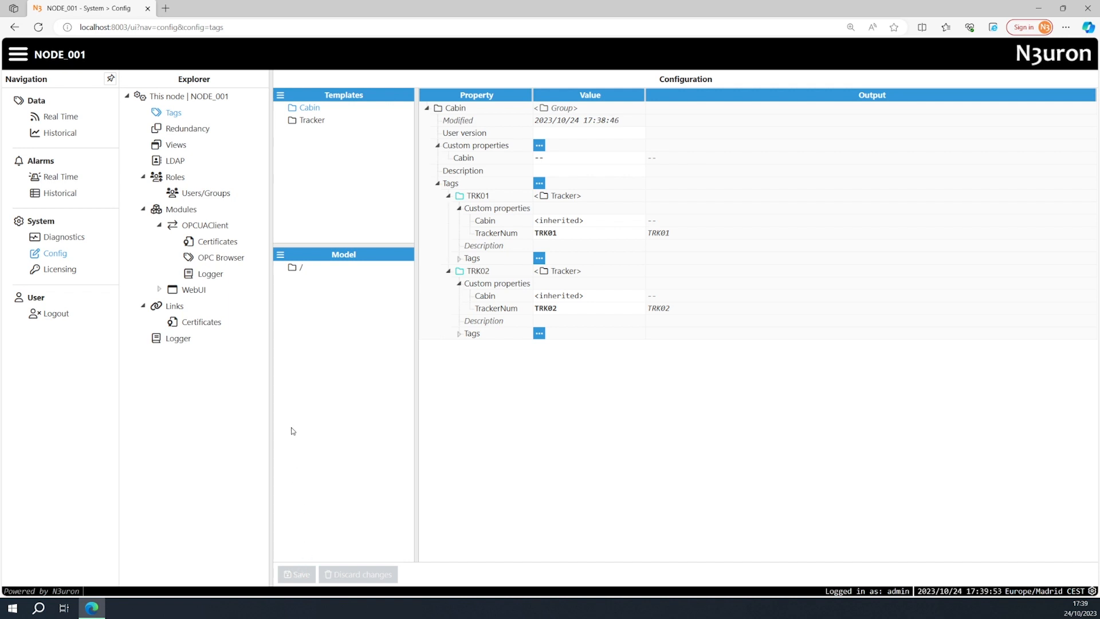
Create a group from the Cabin template at the model root and name it Cabin02.
right_click(282, 270)
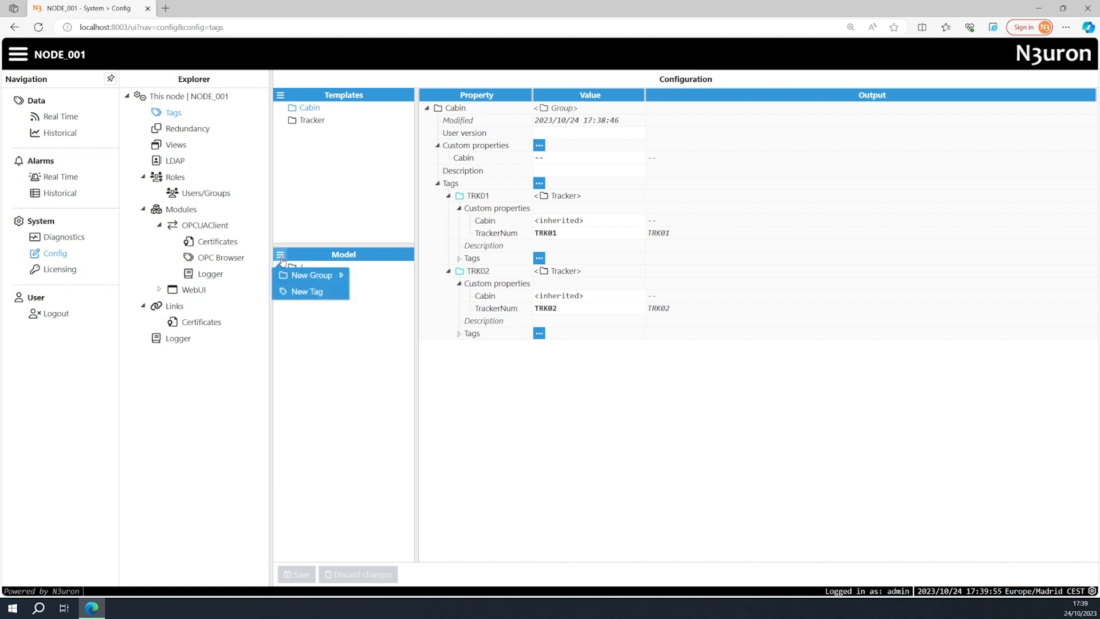
mouse_move(311, 280)
left_click(378, 292)
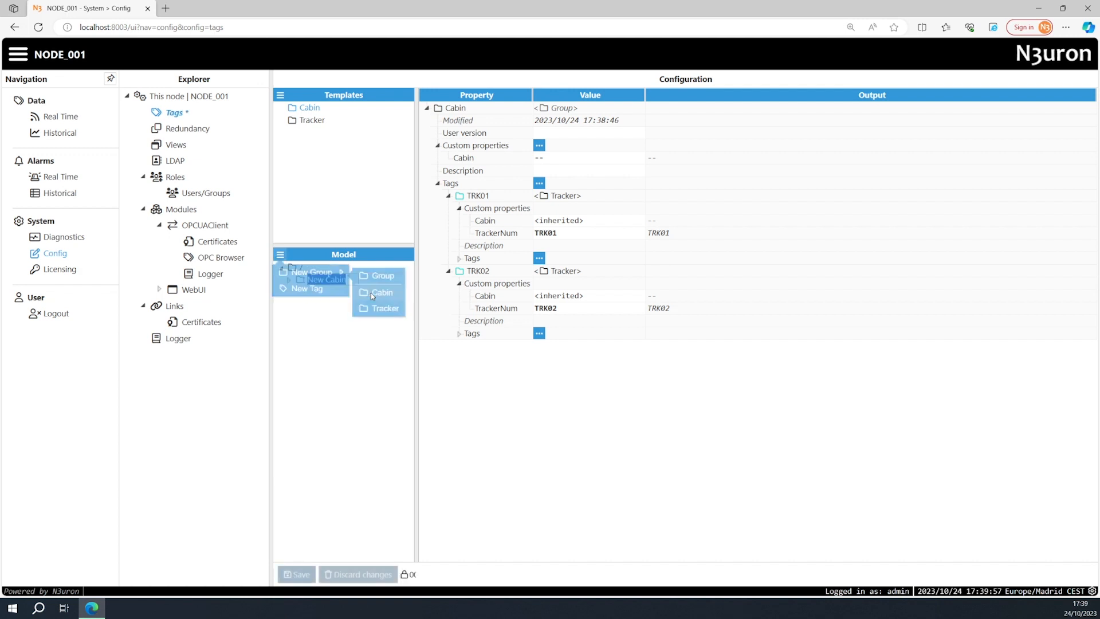
type("Cabin02")
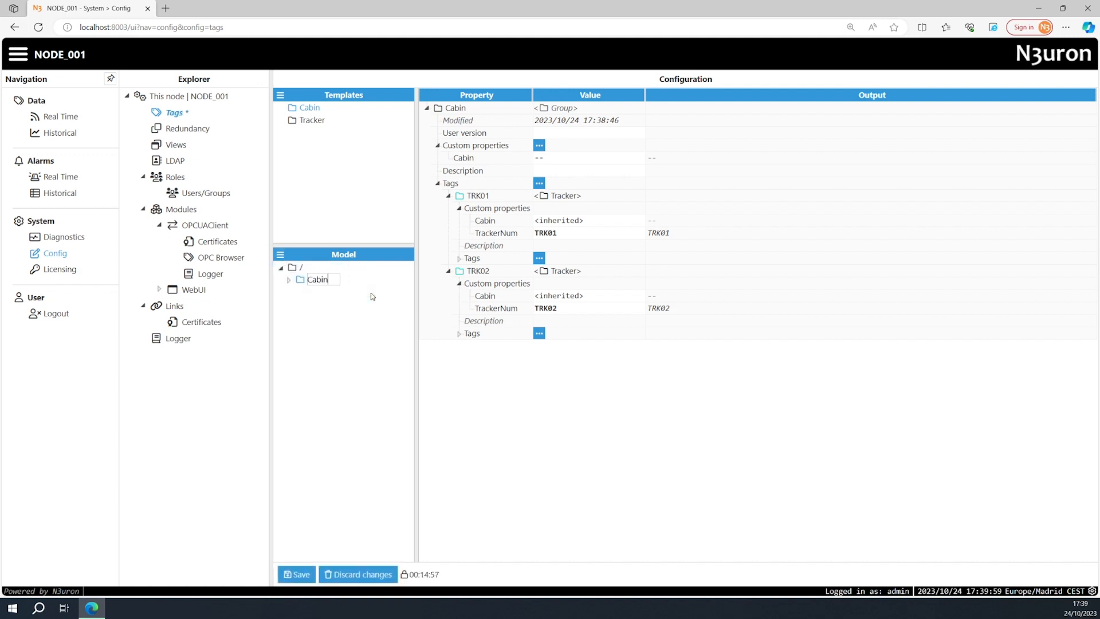
key("Return")
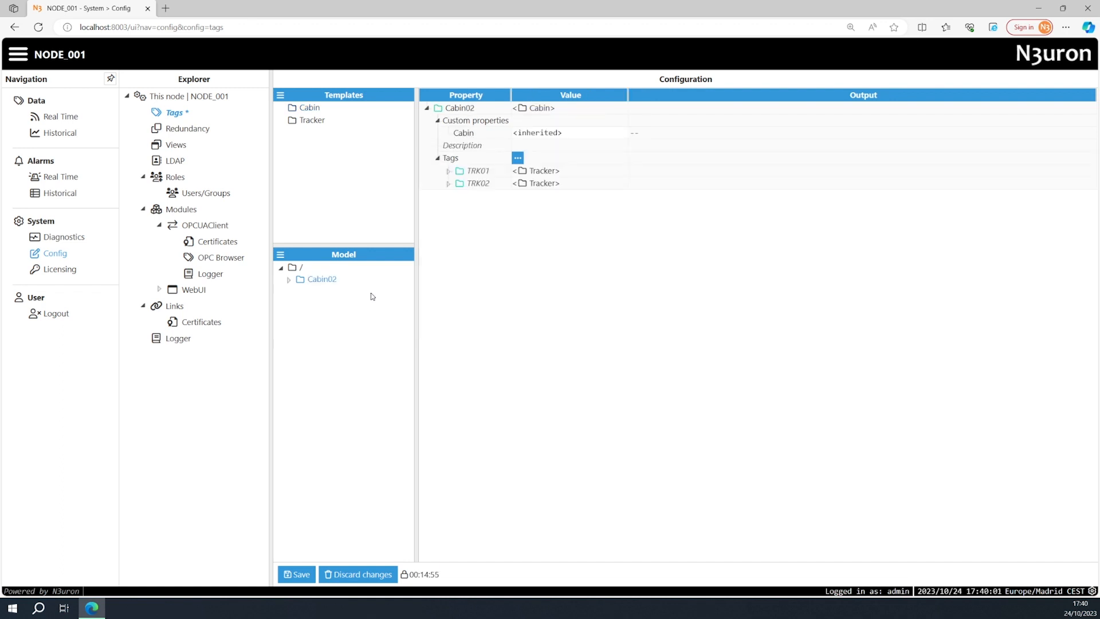
Set Cabin02's inherited Cabin custom property to CAB02 and save the configuration.
left_click(568, 133)
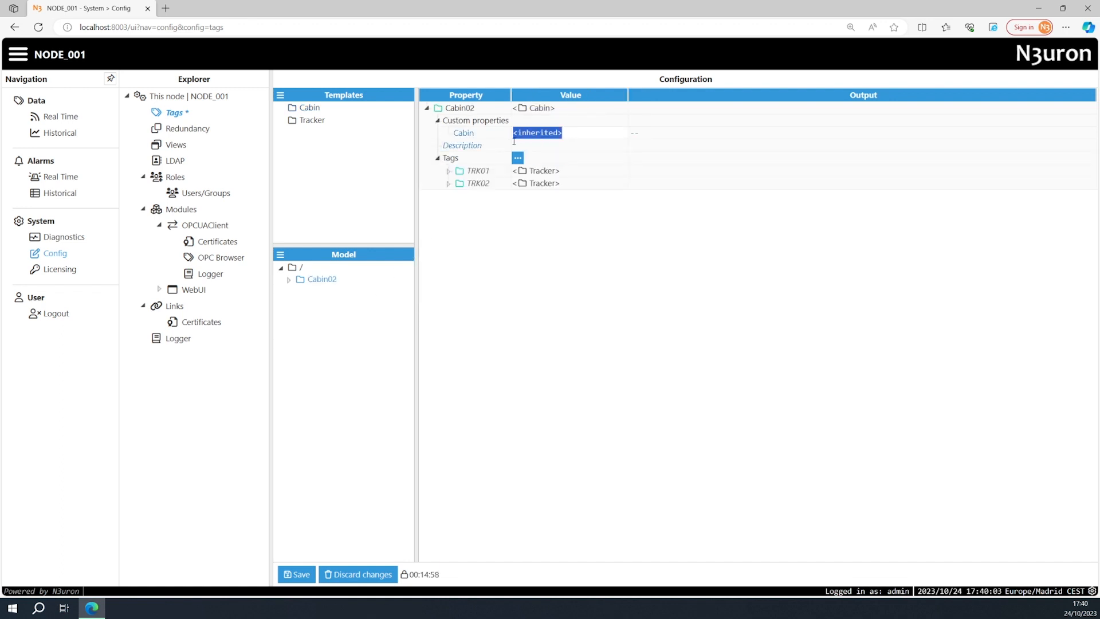
type("CAB02")
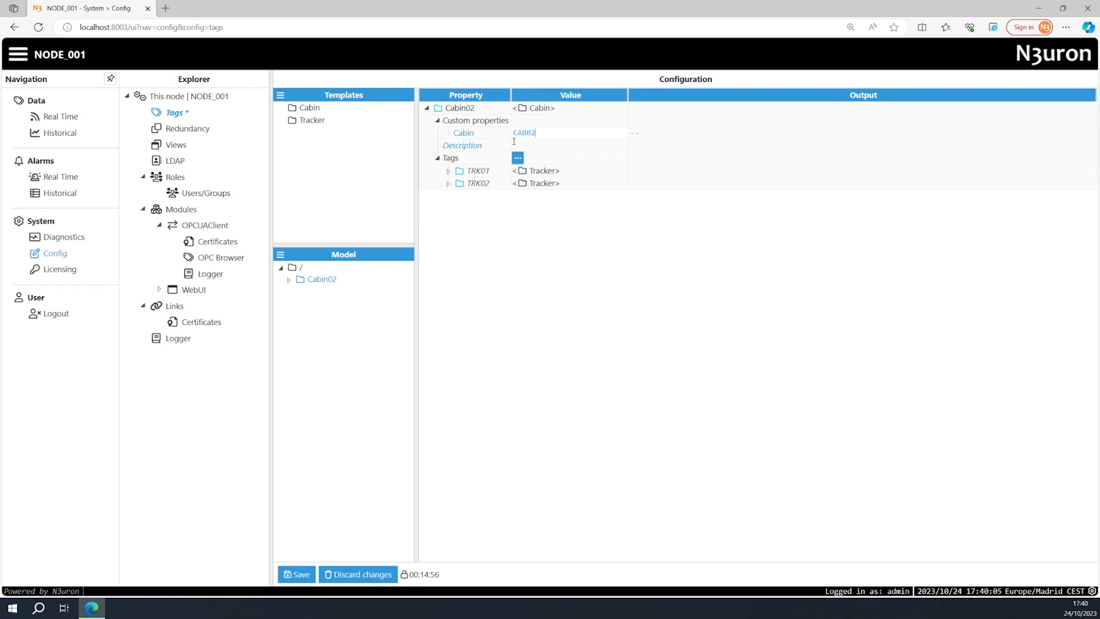
key("Return")
left_click(303, 575)
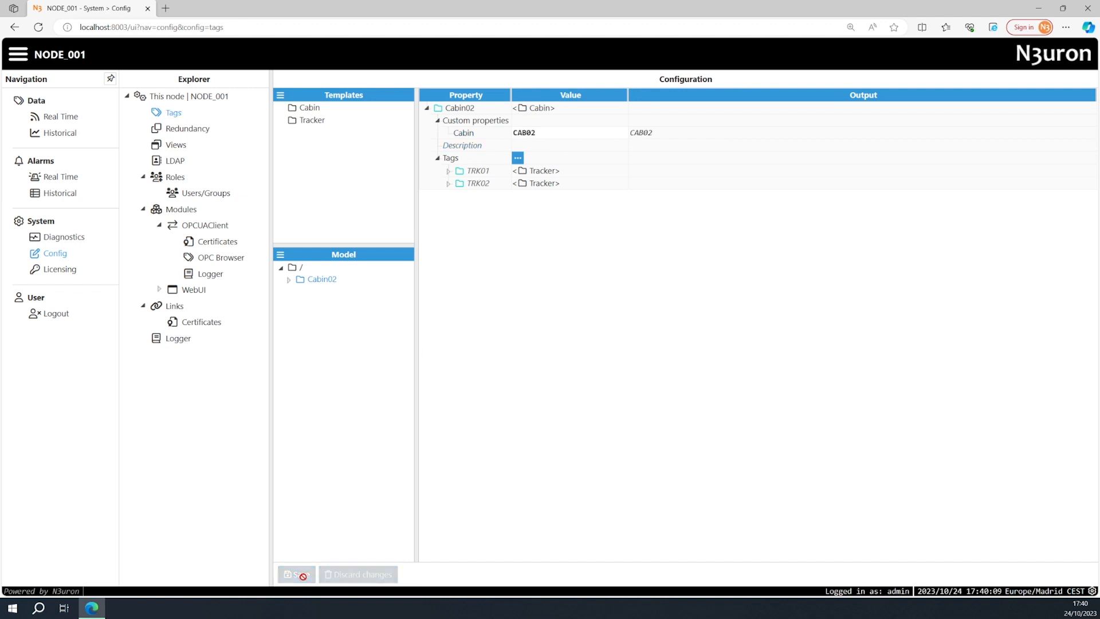
Open the real-time data view.
left_click(67, 122)
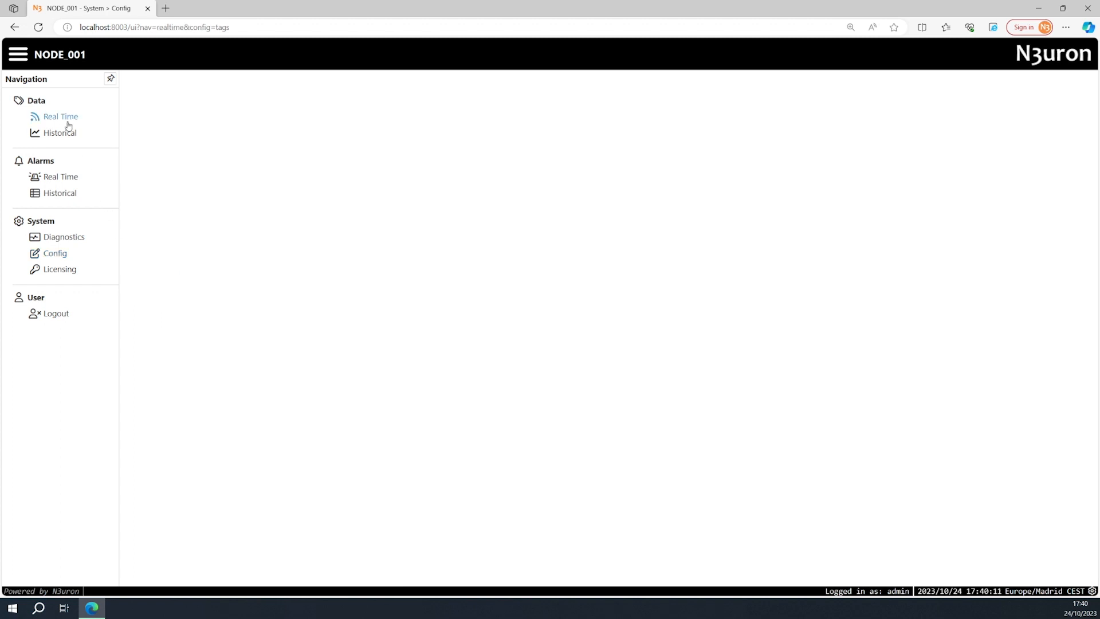